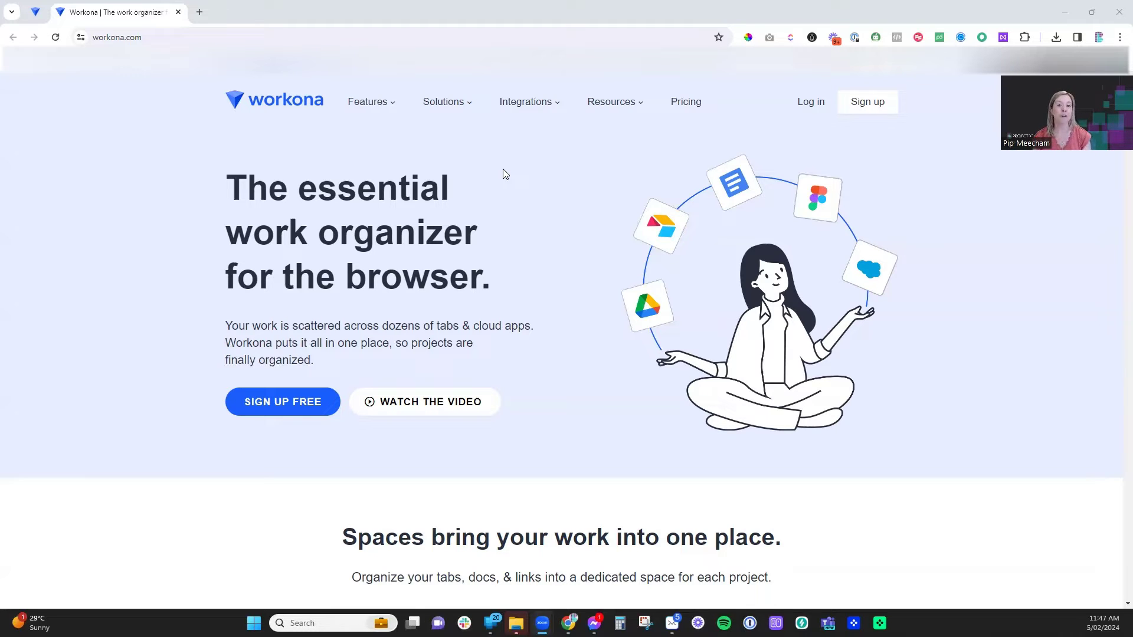
# Go to the pinned Workona dashboard and choose New space from the sidebar's + menu.
pyautogui.click(35, 11)
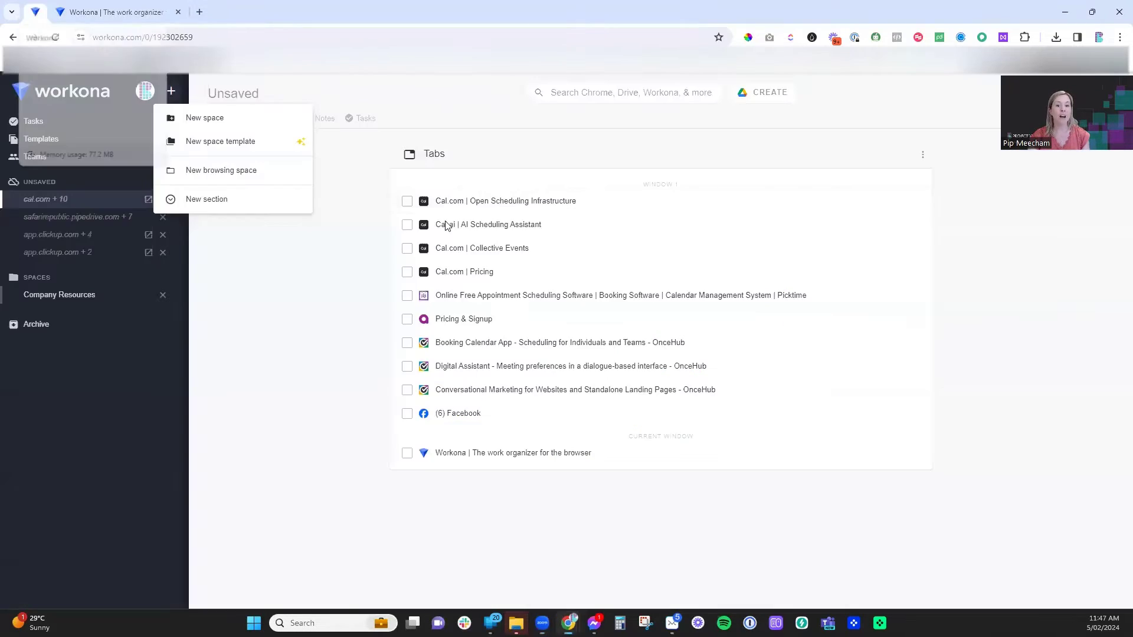
pyautogui.click(298, 298)
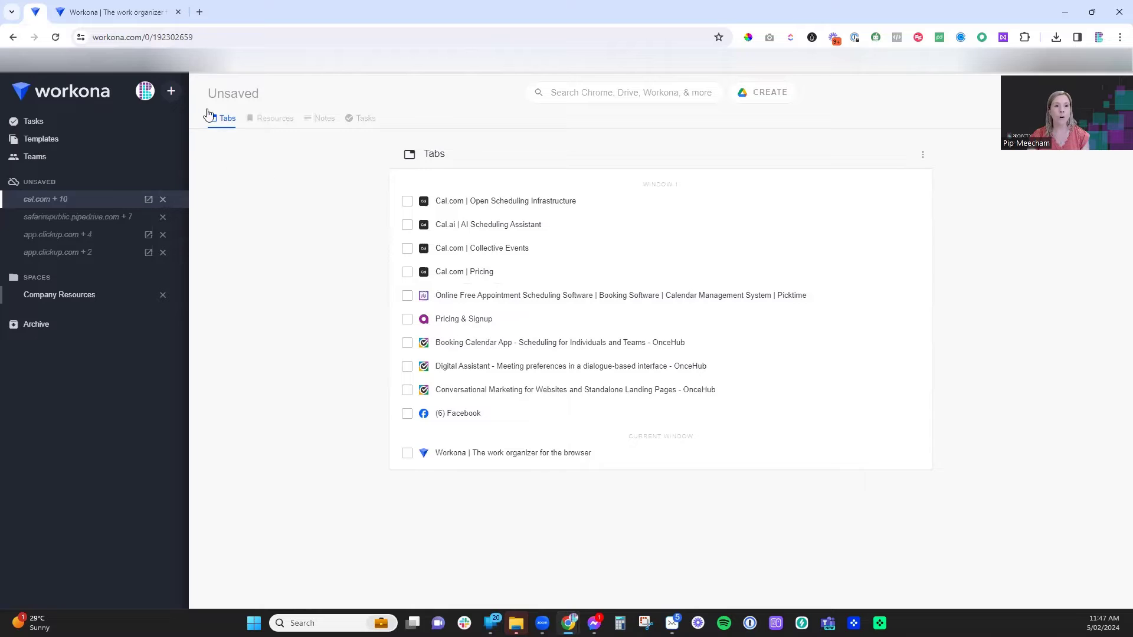
pyautogui.click(171, 94)
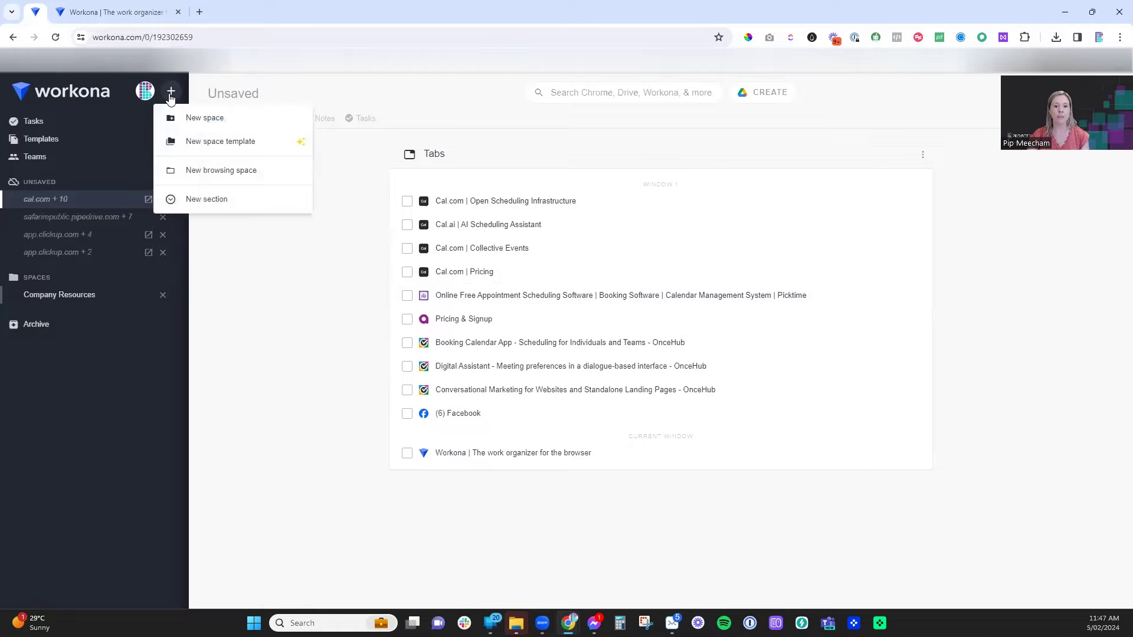
pyautogui.click(186, 118)
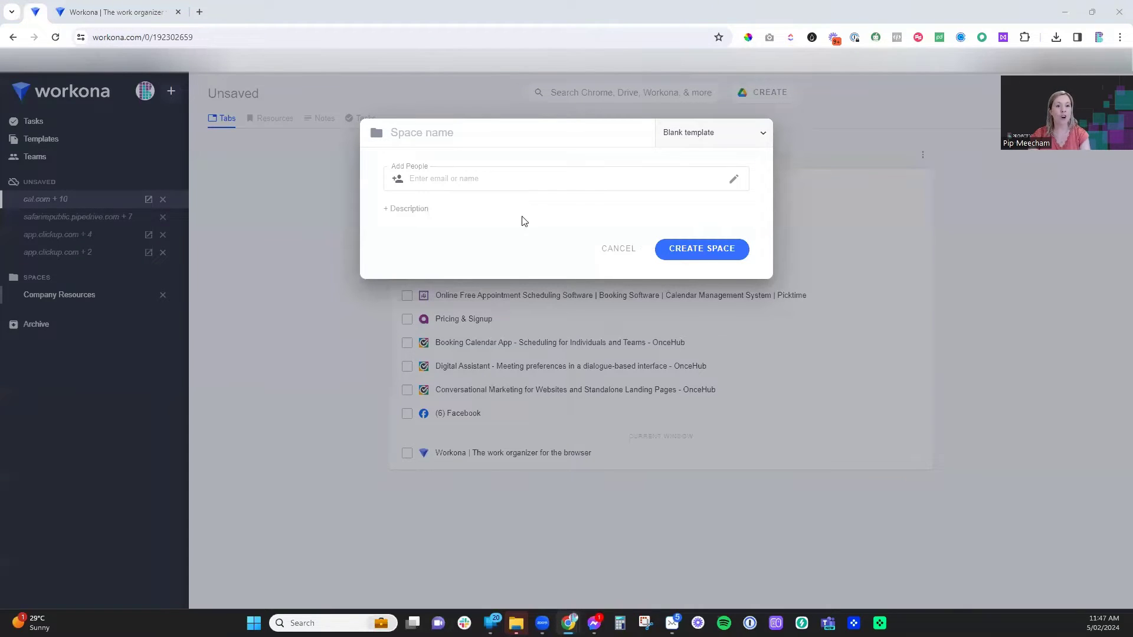
# Create a space named 'Test' with the description 'Unsorted tabs'.
pyautogui.write('Test')
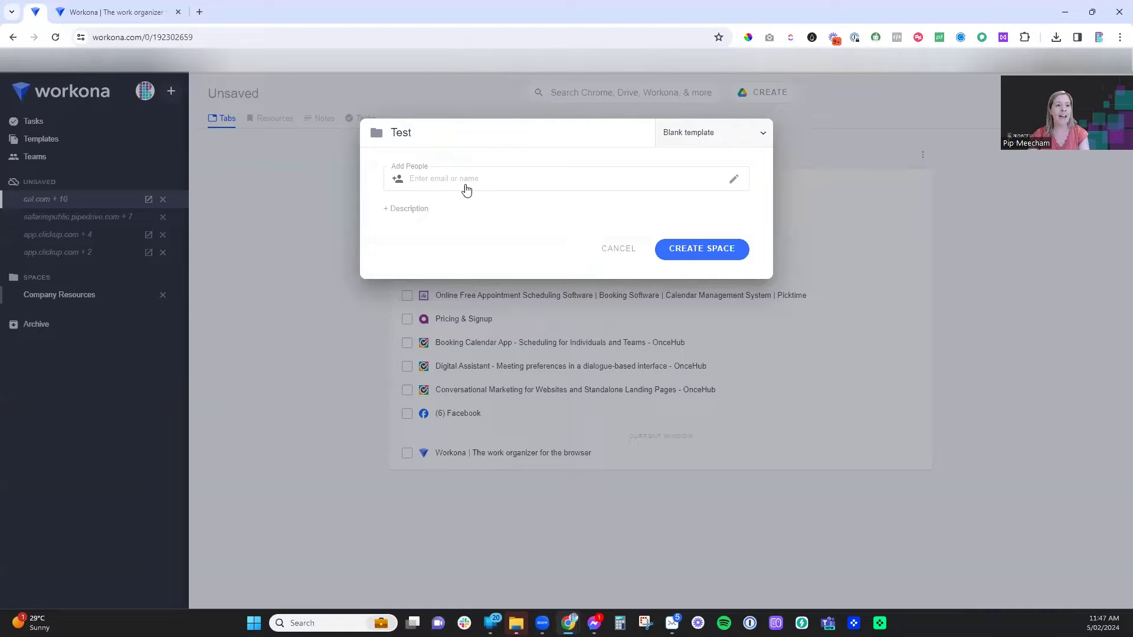
pyautogui.click(428, 208)
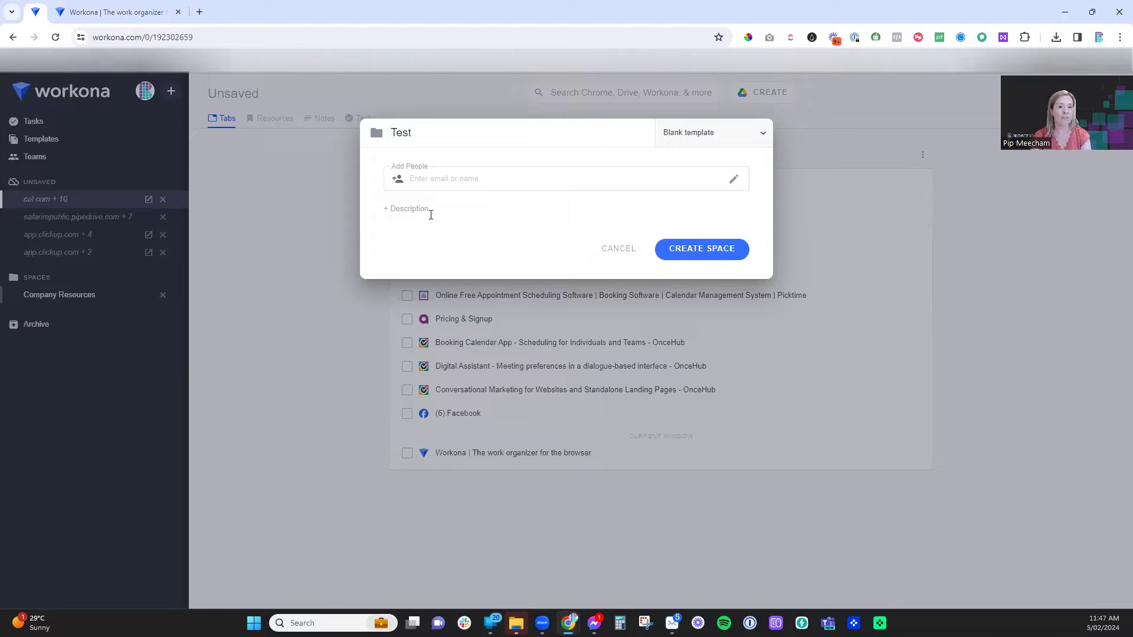
pyautogui.write('Unsorted tabs')
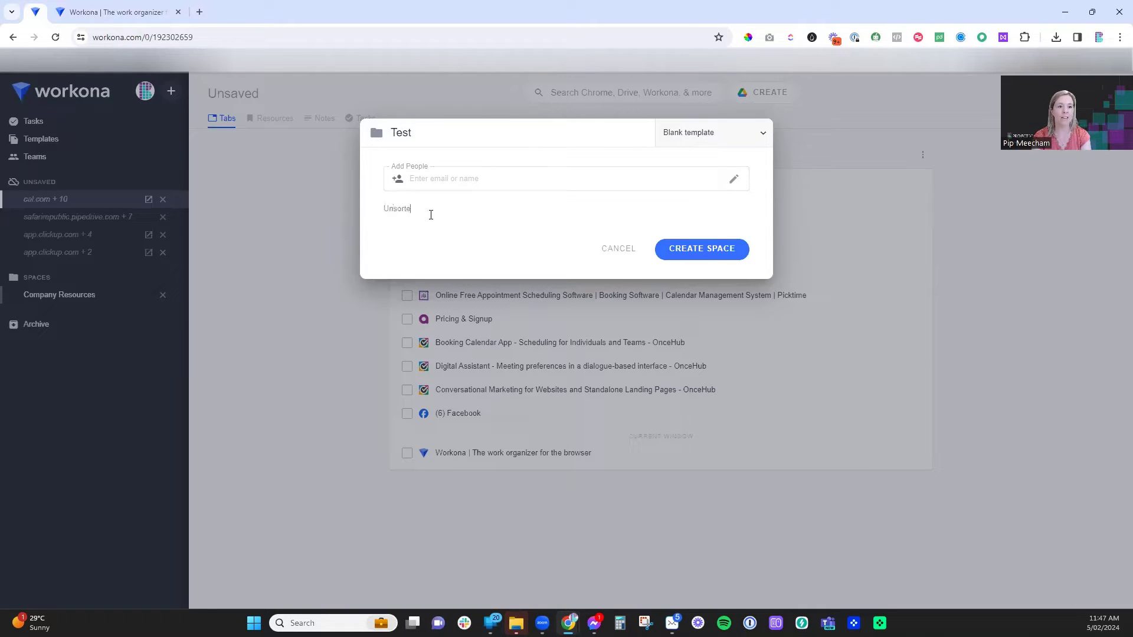
pyautogui.click(704, 249)
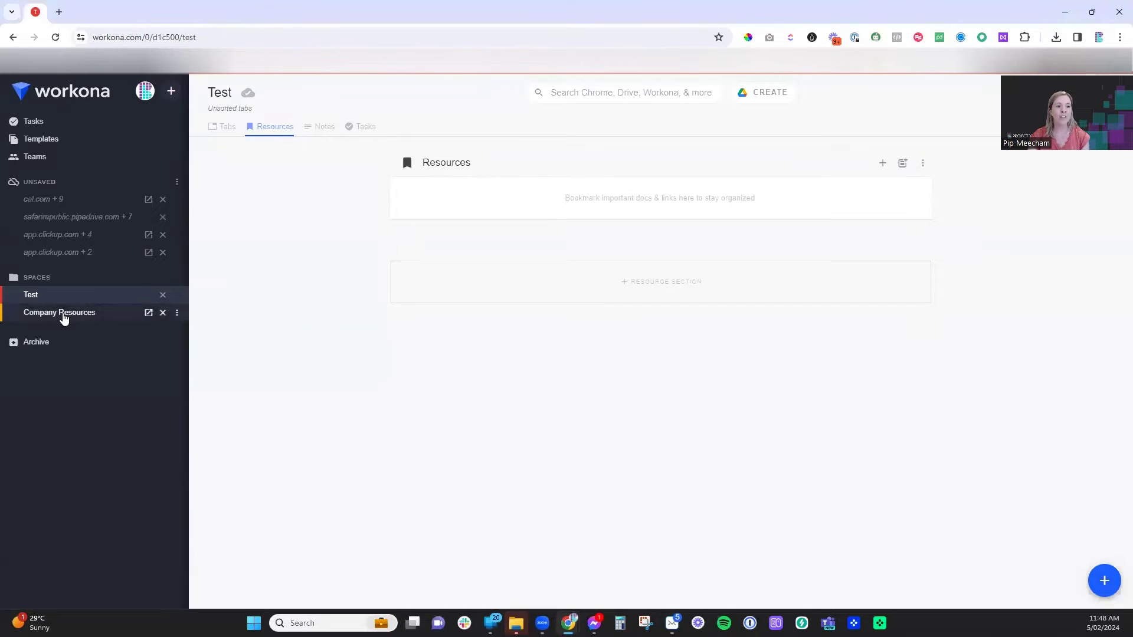
# Browse Company Resources by toggling the Benefits section and scrolling, then view its Tabs page.
pyautogui.click(62, 313)
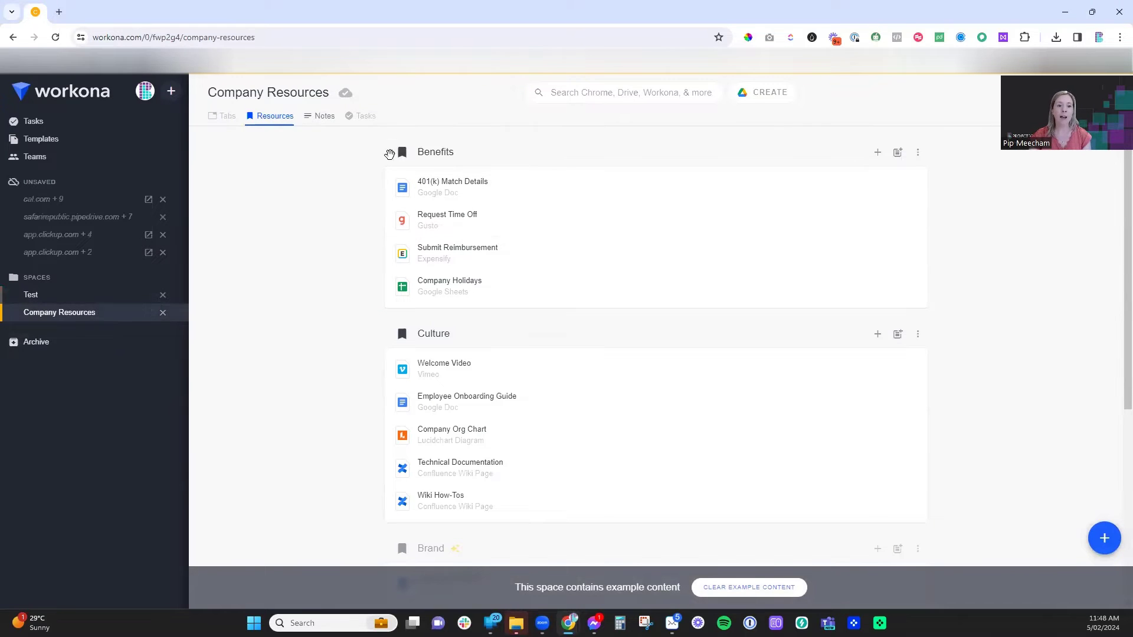
pyautogui.click(401, 158)
pyautogui.click(401, 159)
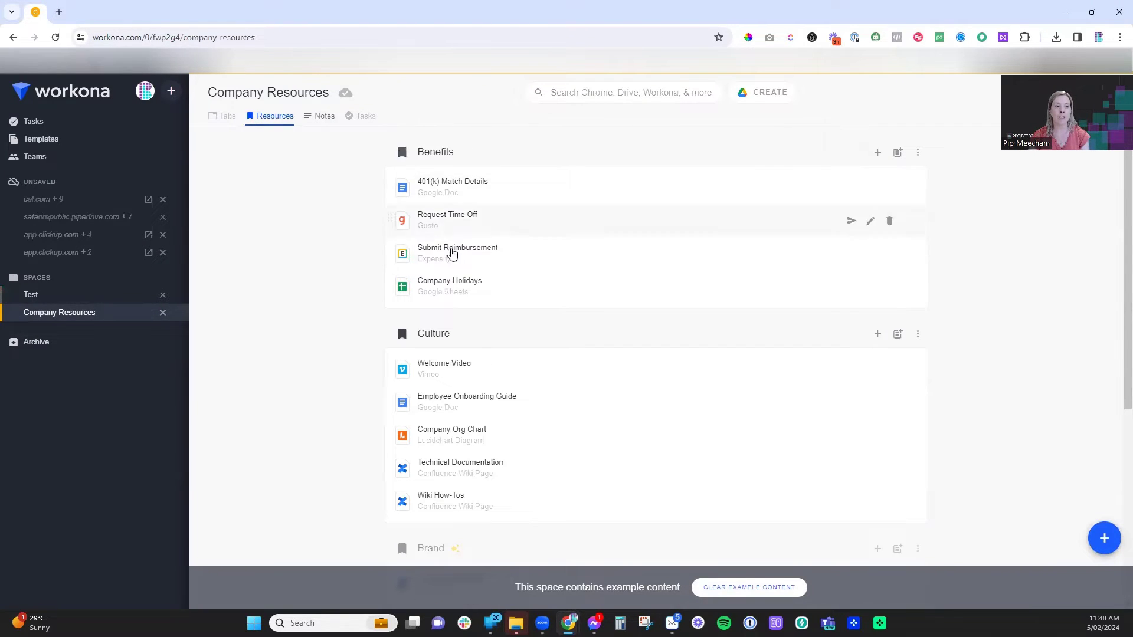
pyautogui.scroll(-4, 450, 252)
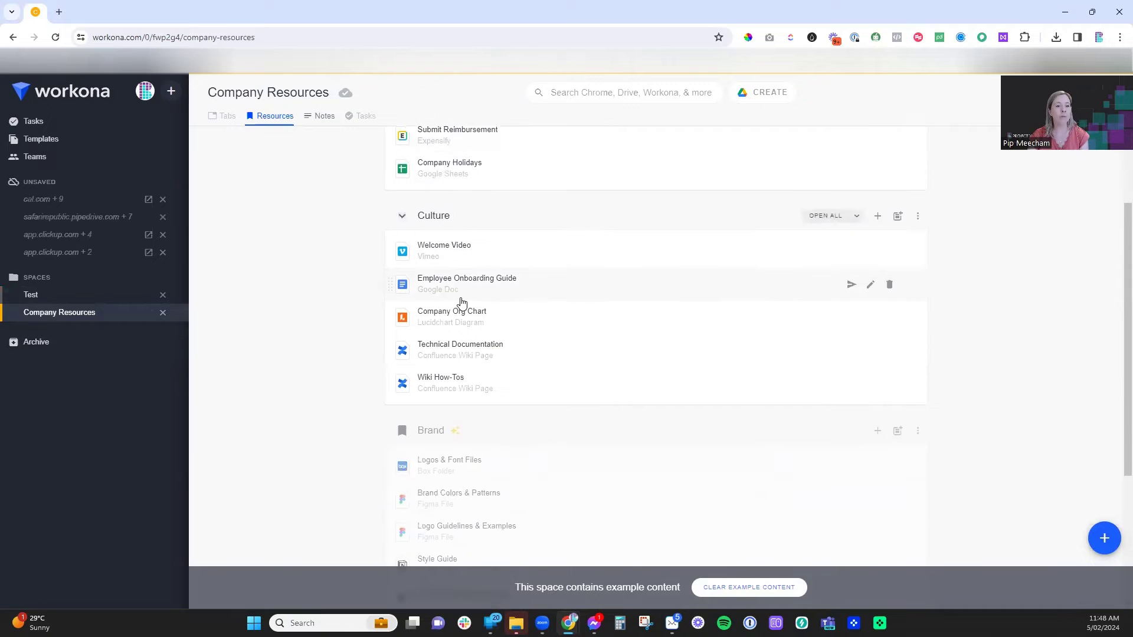
pyautogui.scroll(-2, 473, 384)
pyautogui.scroll(6, 476, 289)
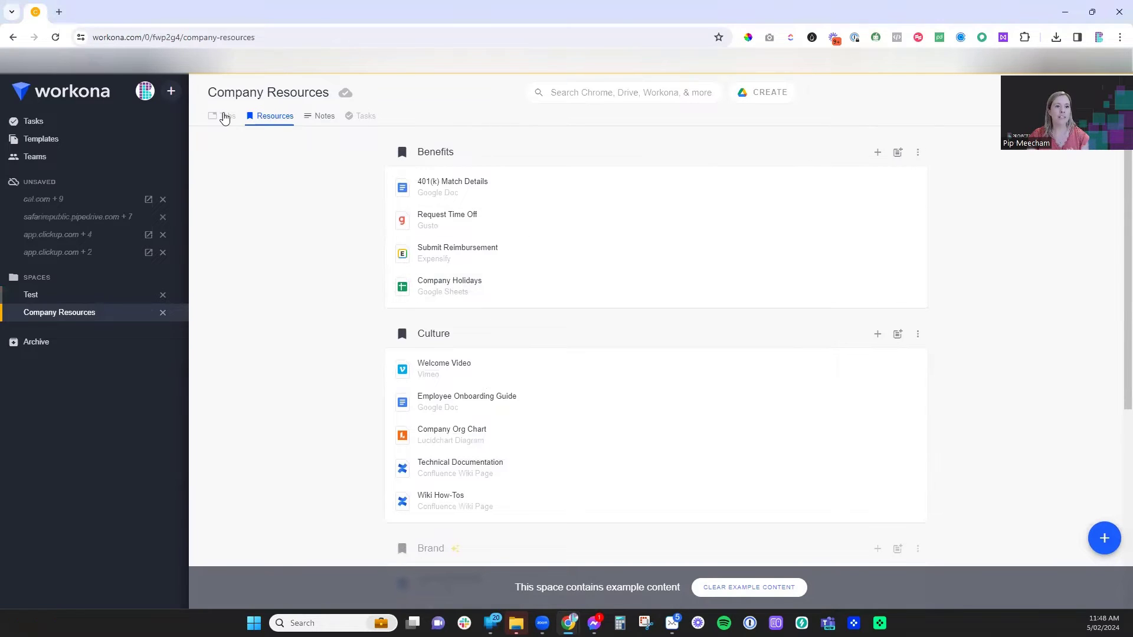
pyautogui.click(222, 116)
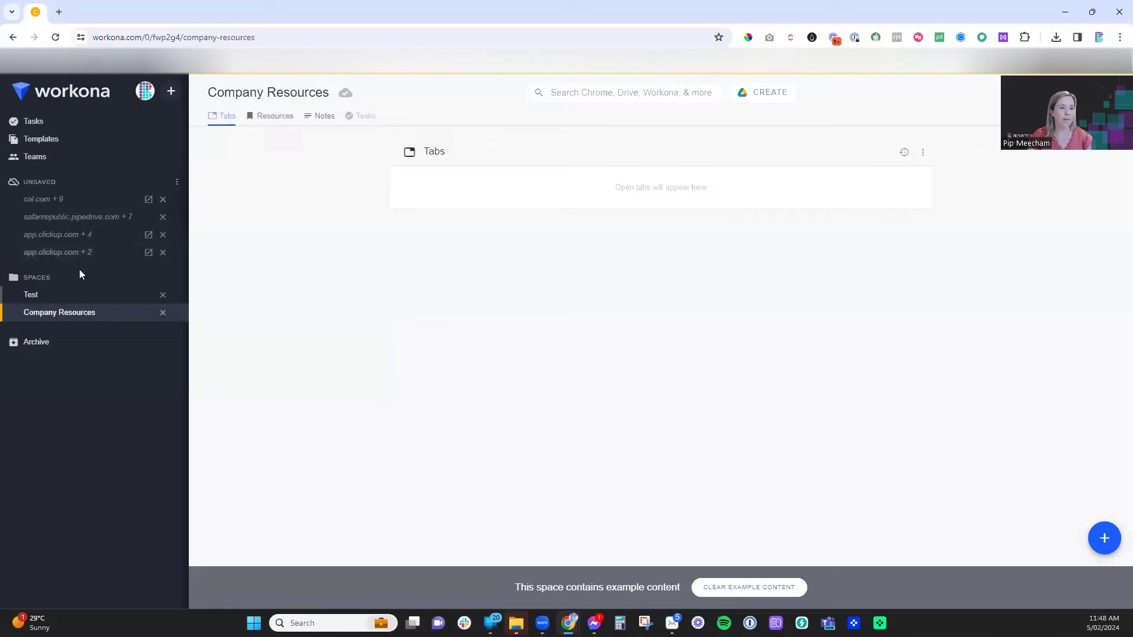
# Open the unsaved cal.com session and start moving its Cal.com scheduling tab.
pyautogui.click(76, 206)
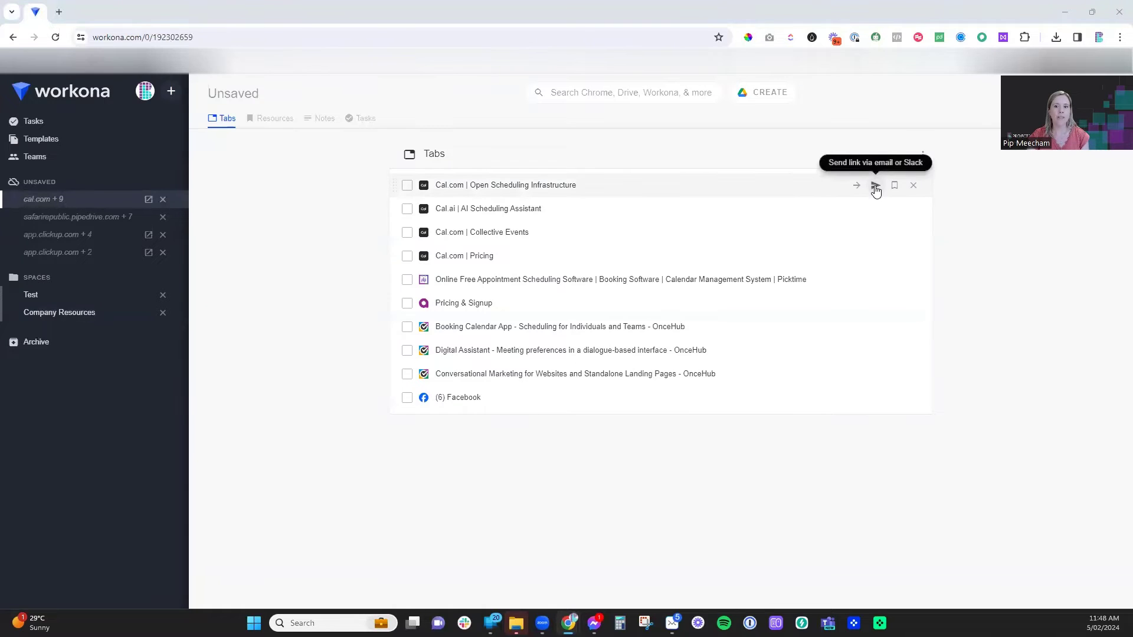
pyautogui.click(857, 186)
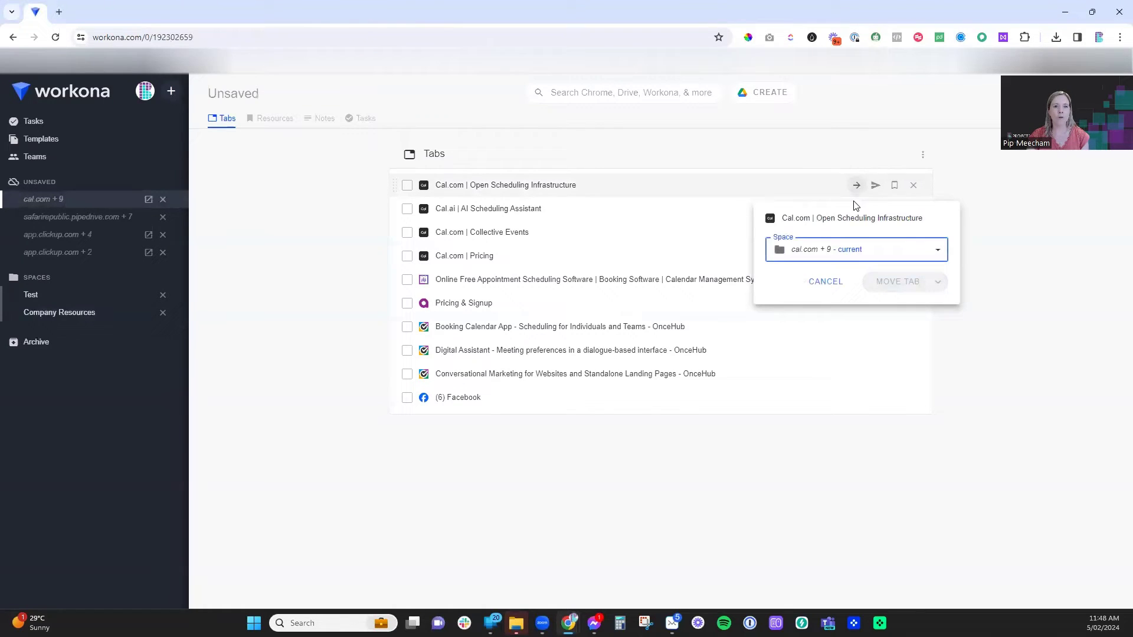
# Move the Cal.com | Open Scheduling Infrastructure tab into the Test space.
pyautogui.click(850, 256)
pyautogui.click(786, 321)
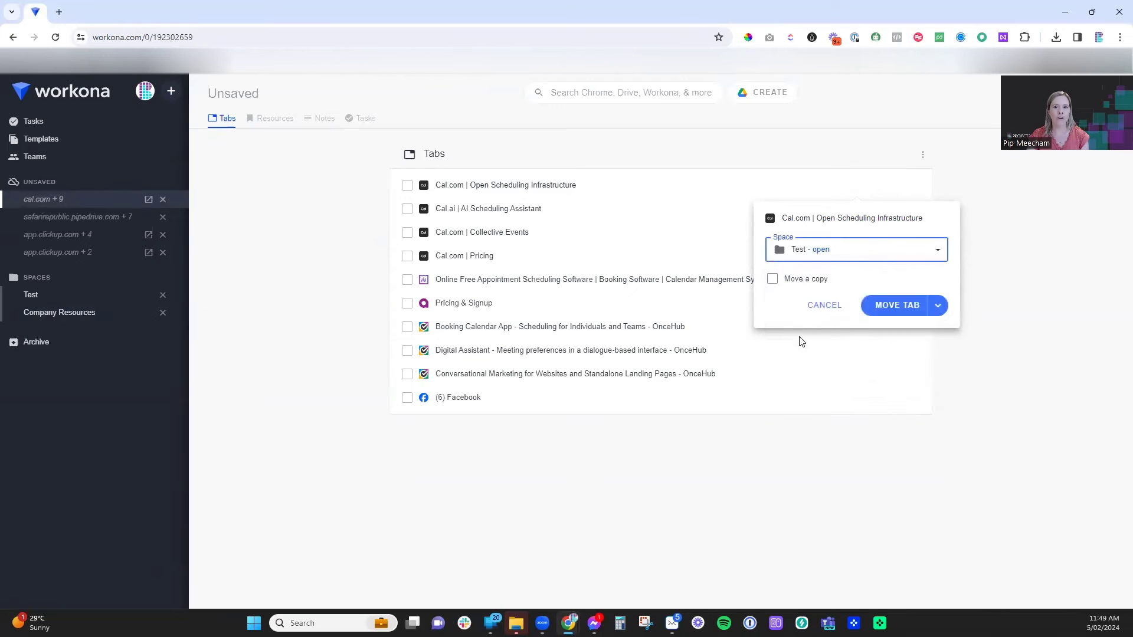
pyautogui.click(909, 306)
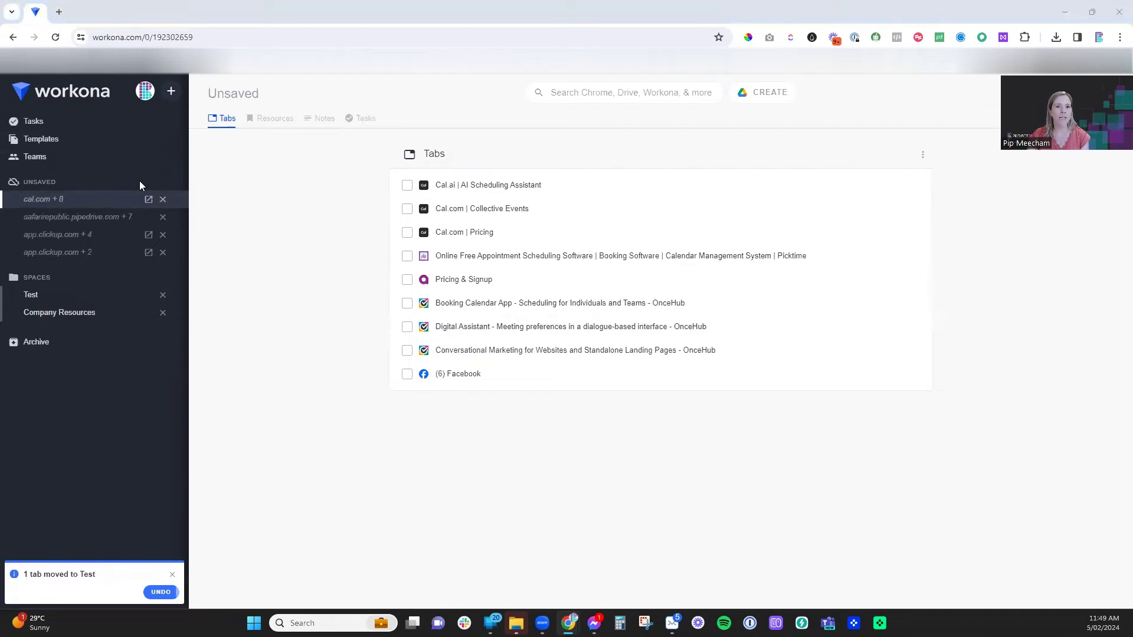
# Open Test to check the moved Cal.com page, then select the remaining cal.com session tabs.
pyautogui.click(30, 295)
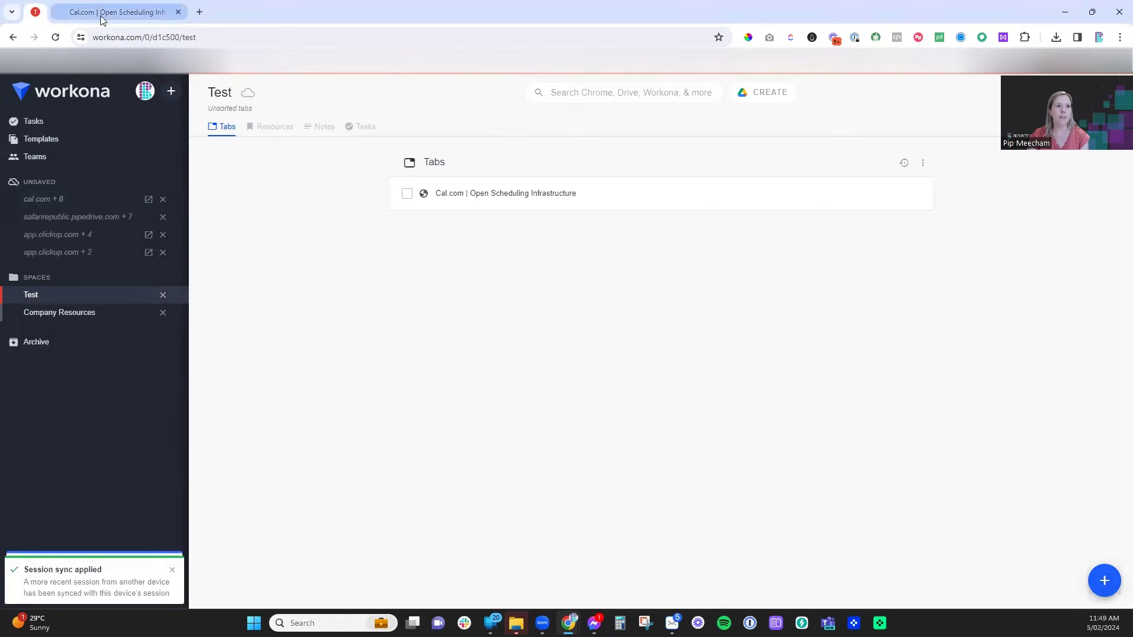
pyautogui.click(102, 14)
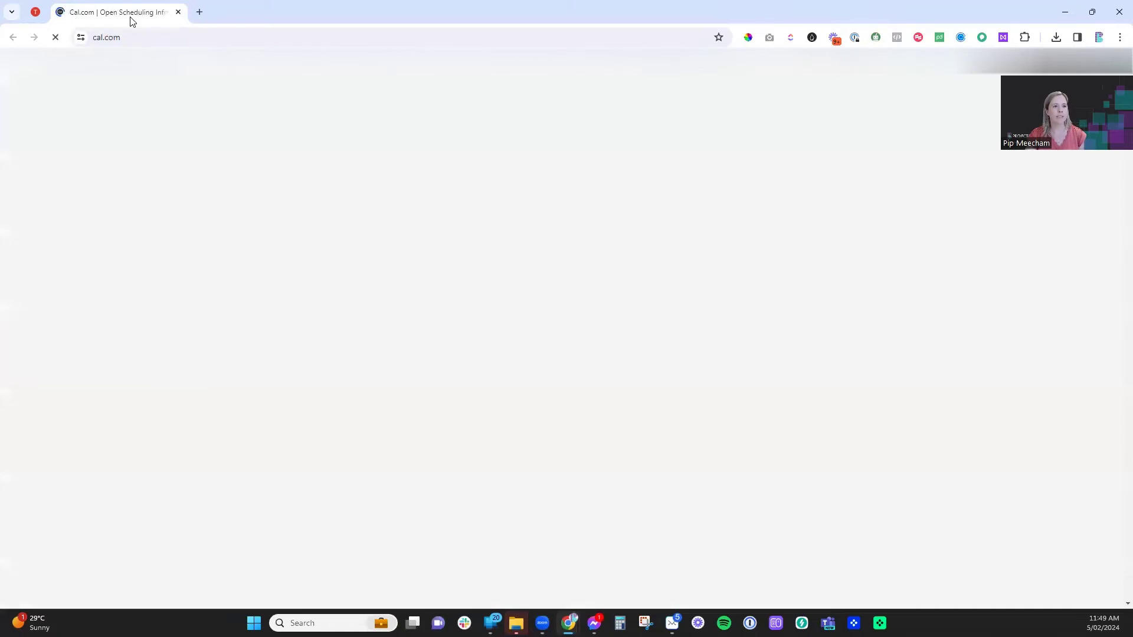
pyautogui.click(37, 17)
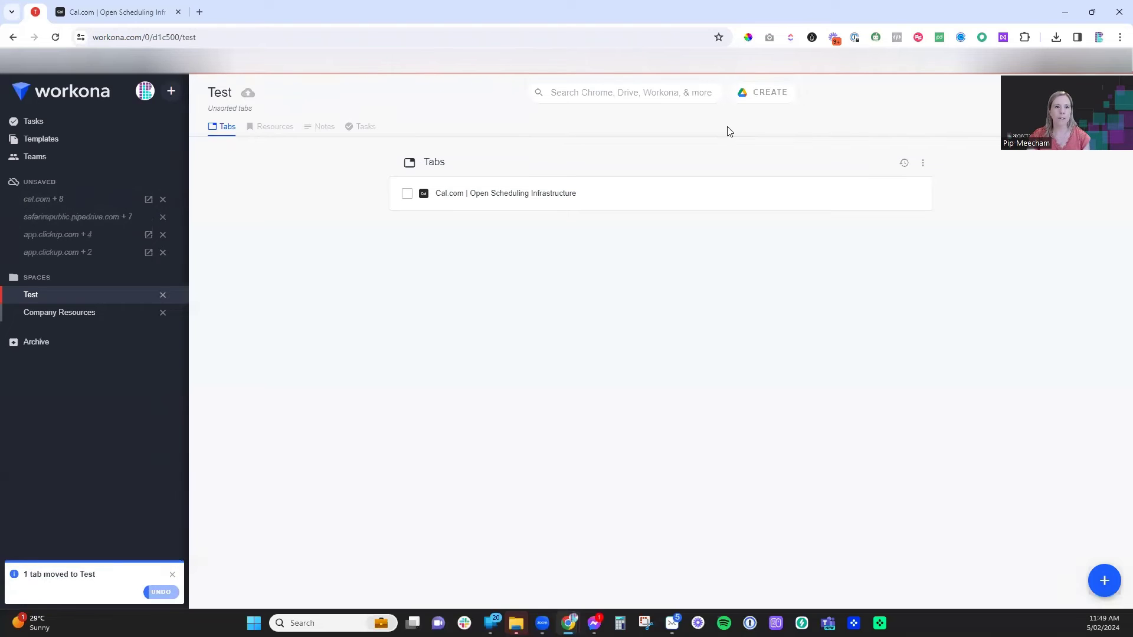
pyautogui.moveTo(407, 185); pyautogui.dragTo(407, 377)
# Move the nine selected cal.com tabs into the Test space.
pyautogui.click(803, 154)
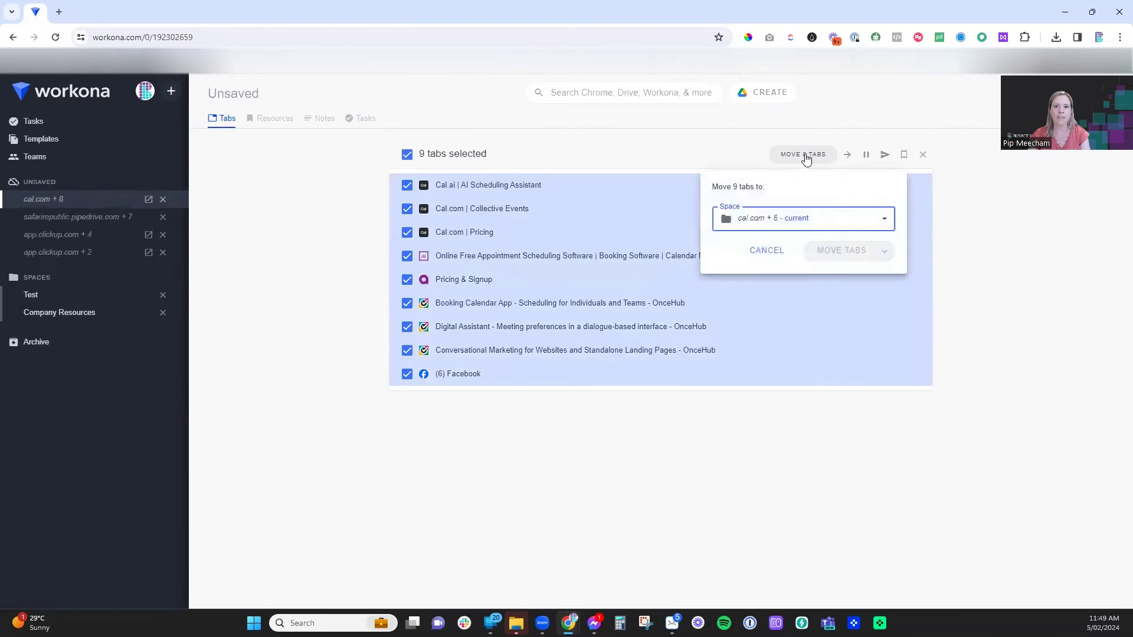
pyautogui.click(785, 218)
pyautogui.click(734, 288)
pyautogui.click(838, 281)
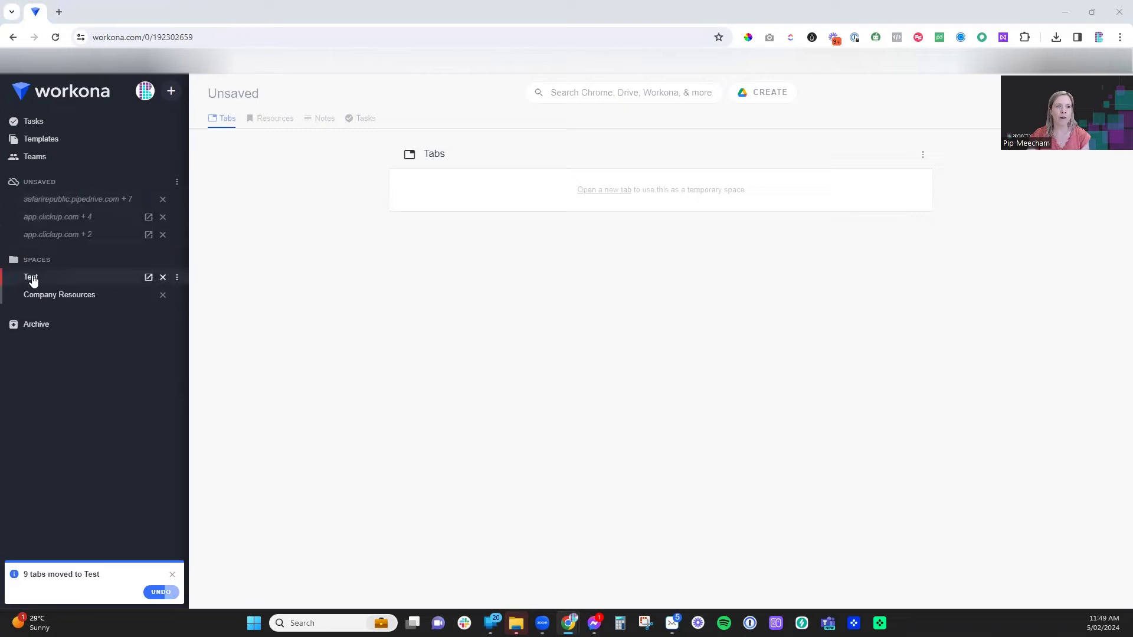
# Open Test, glance at Company Resources, and return to Test's ten tabs.
pyautogui.click(66, 277)
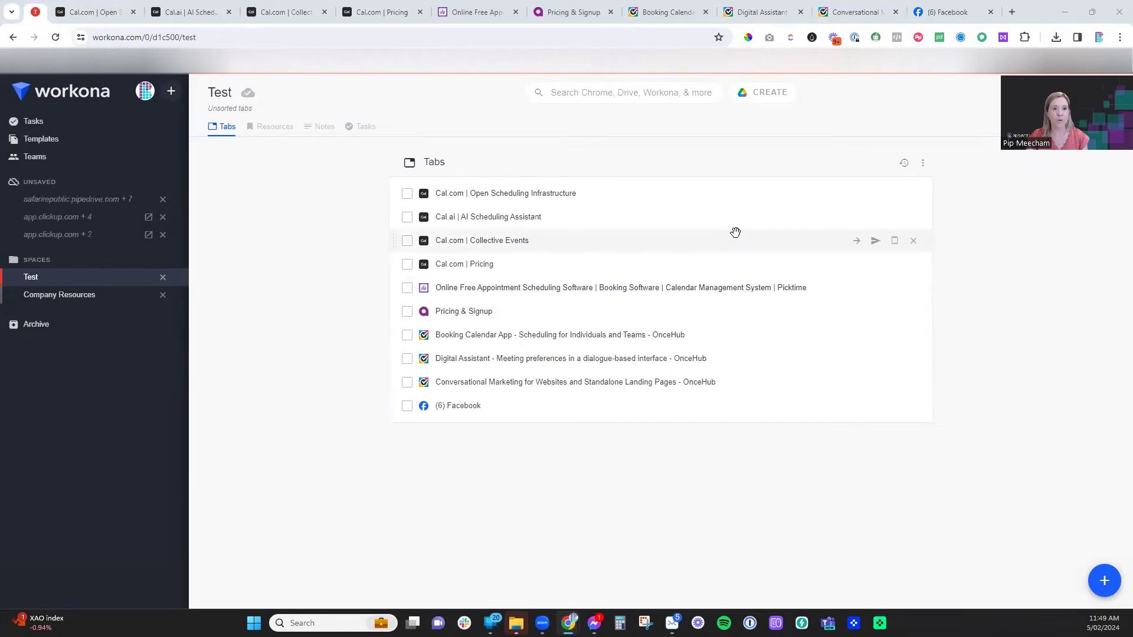
pyautogui.click(74, 296)
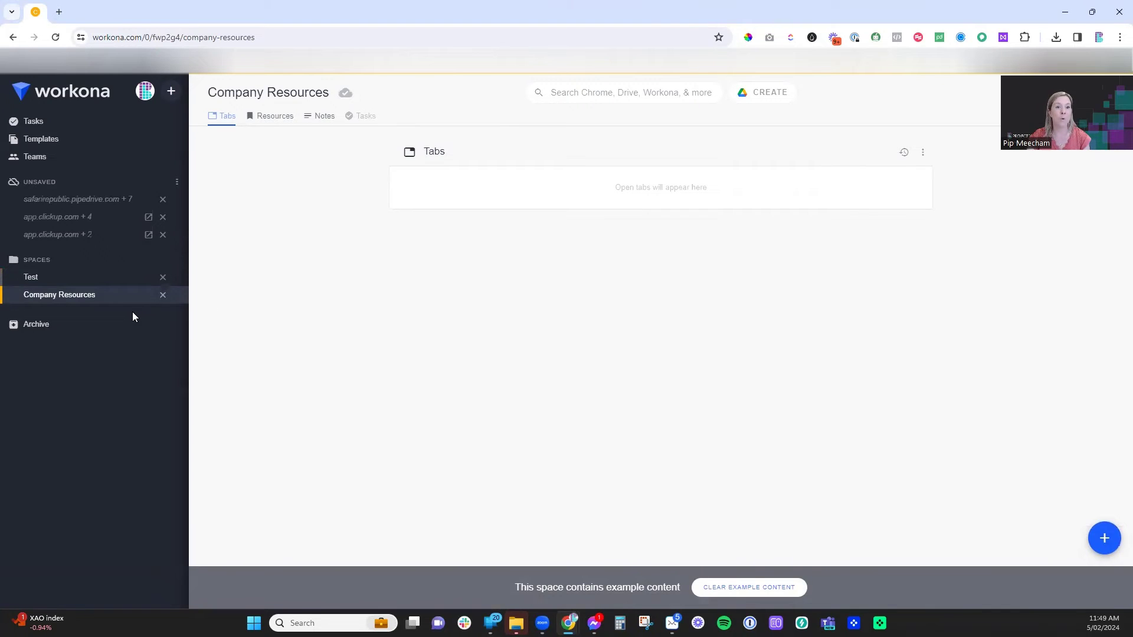
pyautogui.click(42, 277)
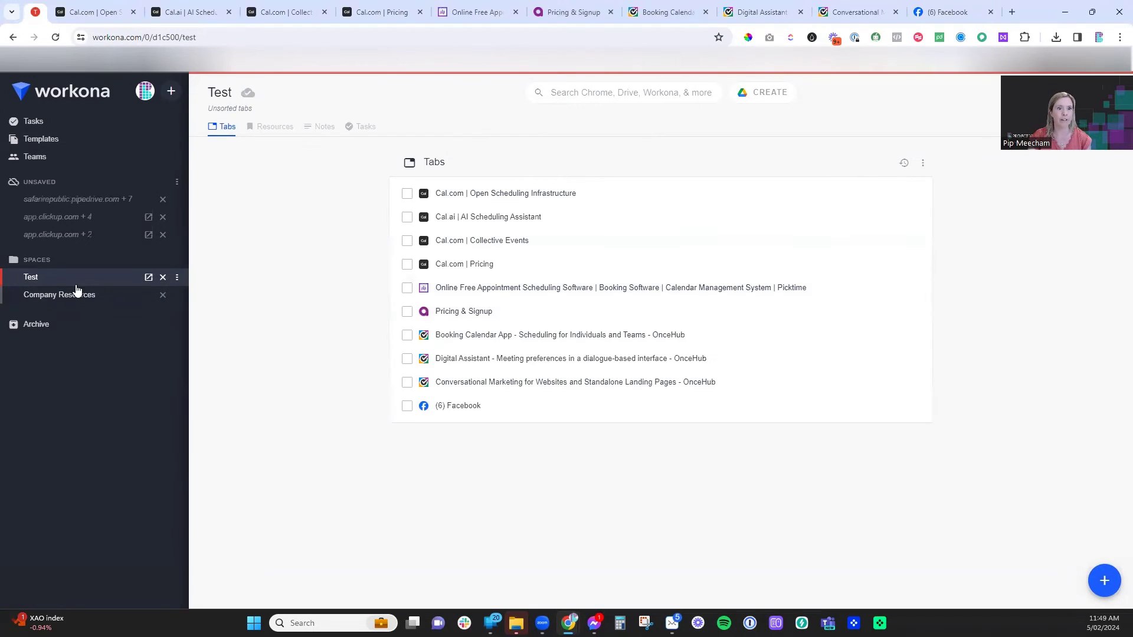
pyautogui.click(320, 127)
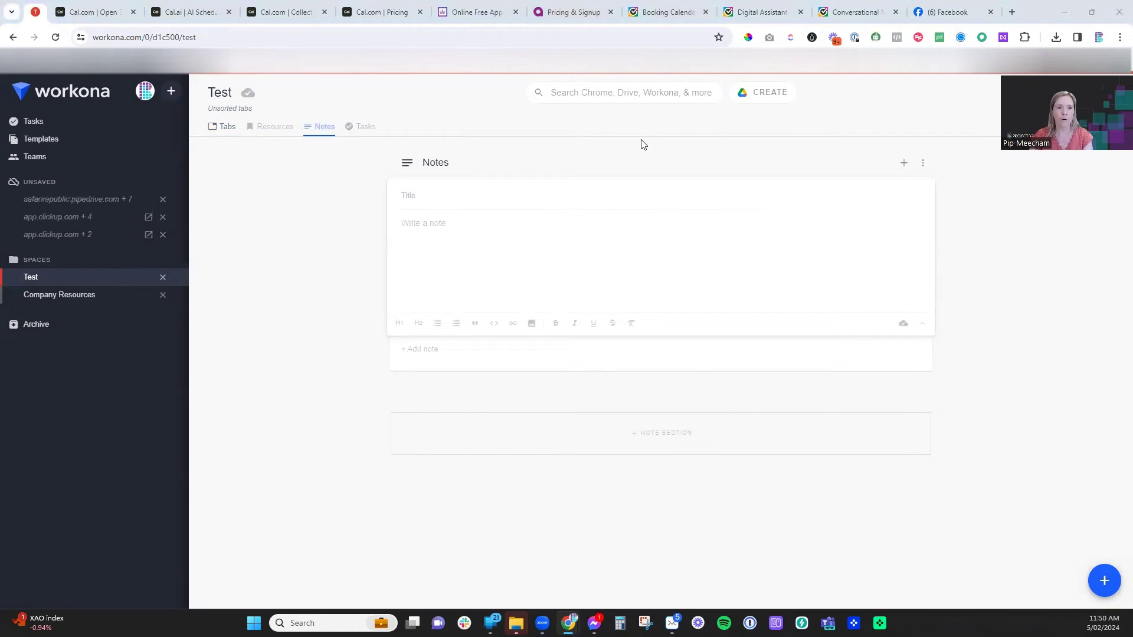
# Write a note titled 'Test' reading 'This is a test note' and save it as a card.
pyautogui.write('Test')
pyautogui.click(436, 225)
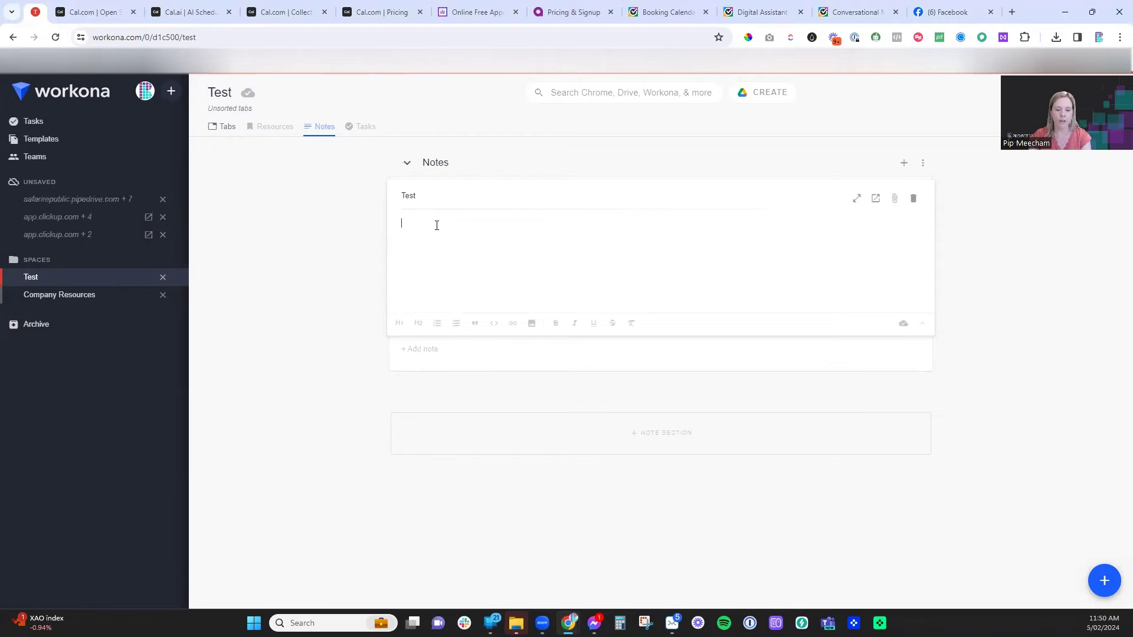
pyautogui.write('This is a test note')
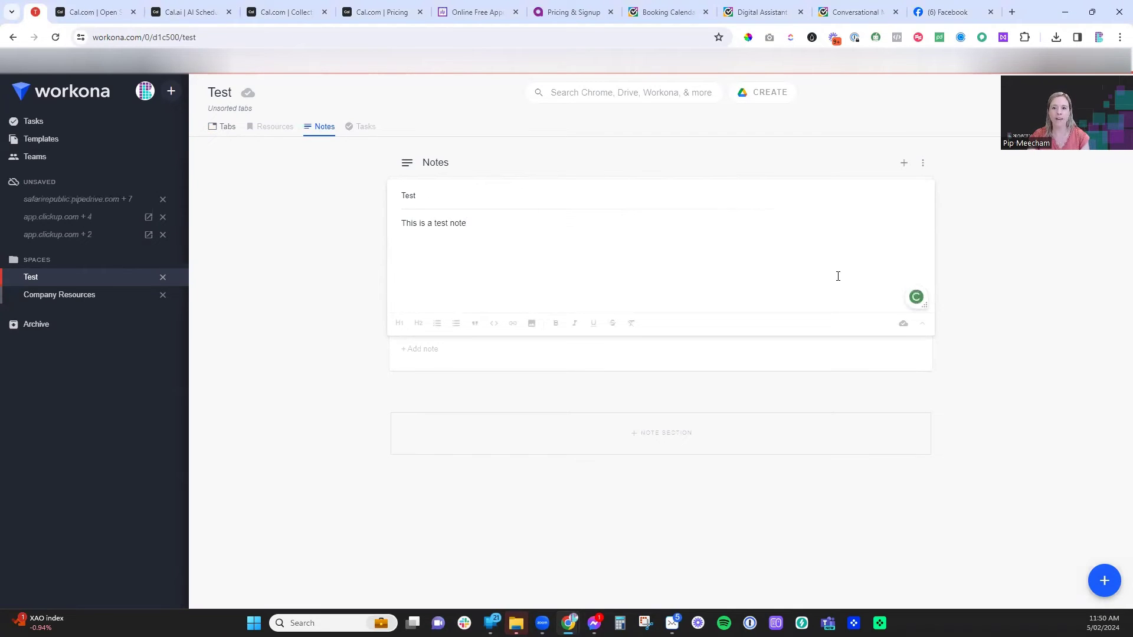
pyautogui.moveTo(895, 221)
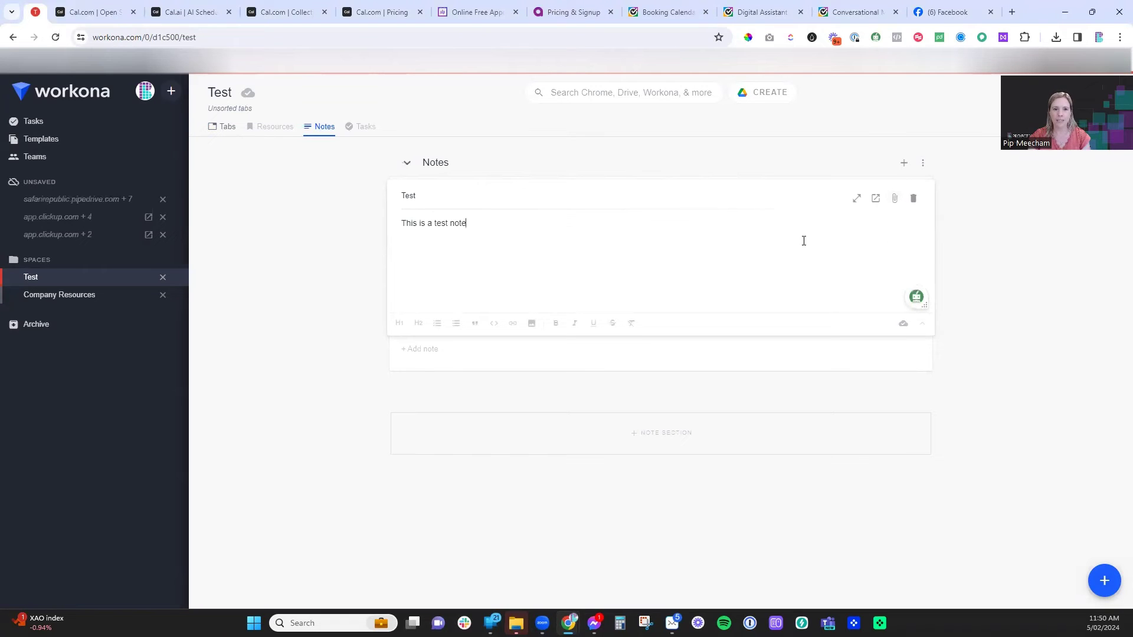
pyautogui.click(1003, 331)
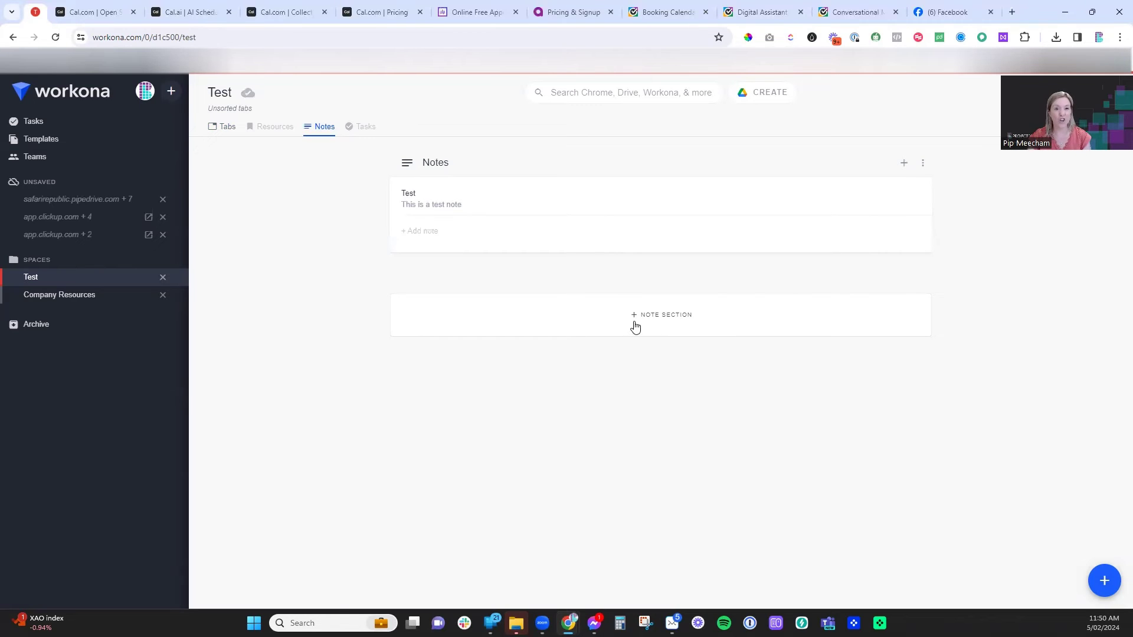
# Dismiss the task tips and add a task named 'Test task' to Test's task list.
pyautogui.click(363, 127)
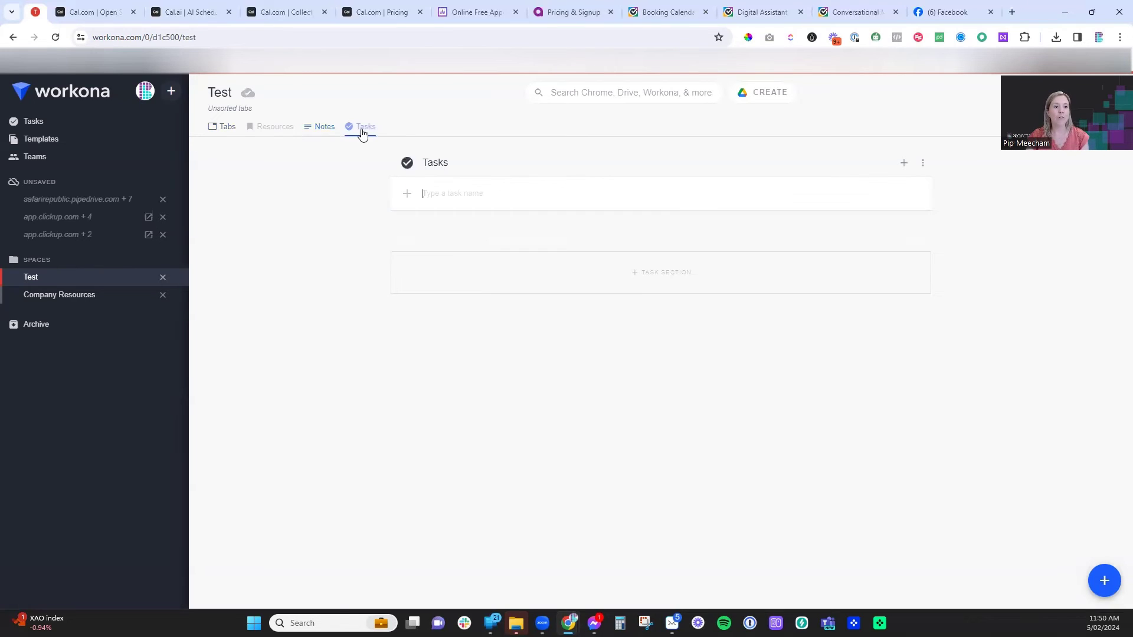
pyautogui.click(777, 411)
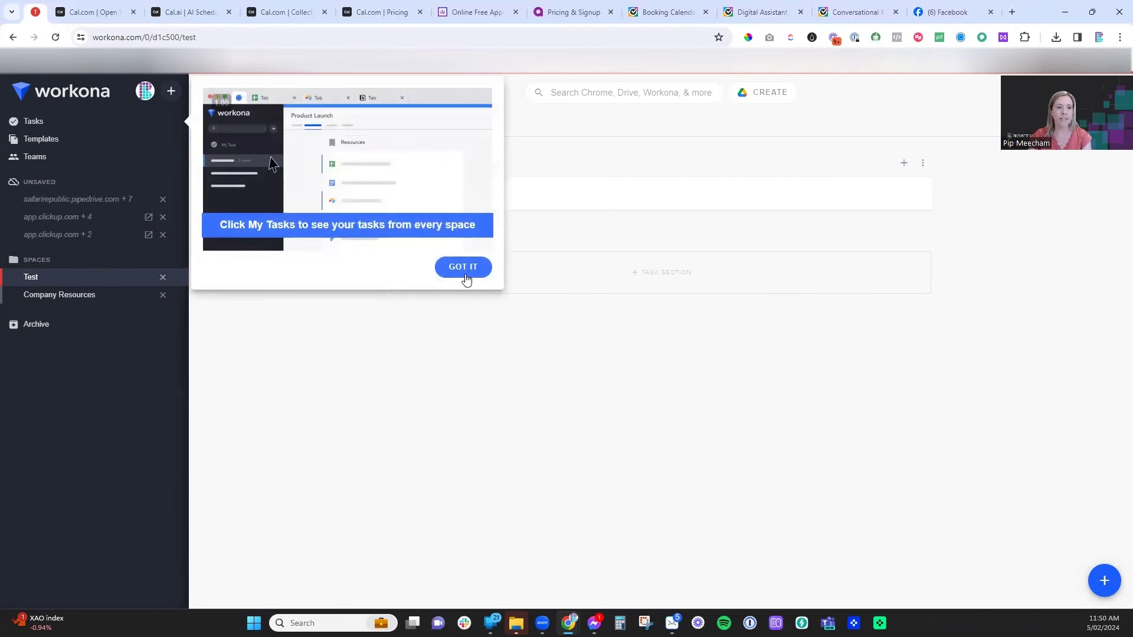
pyautogui.click(463, 268)
pyautogui.click(473, 195)
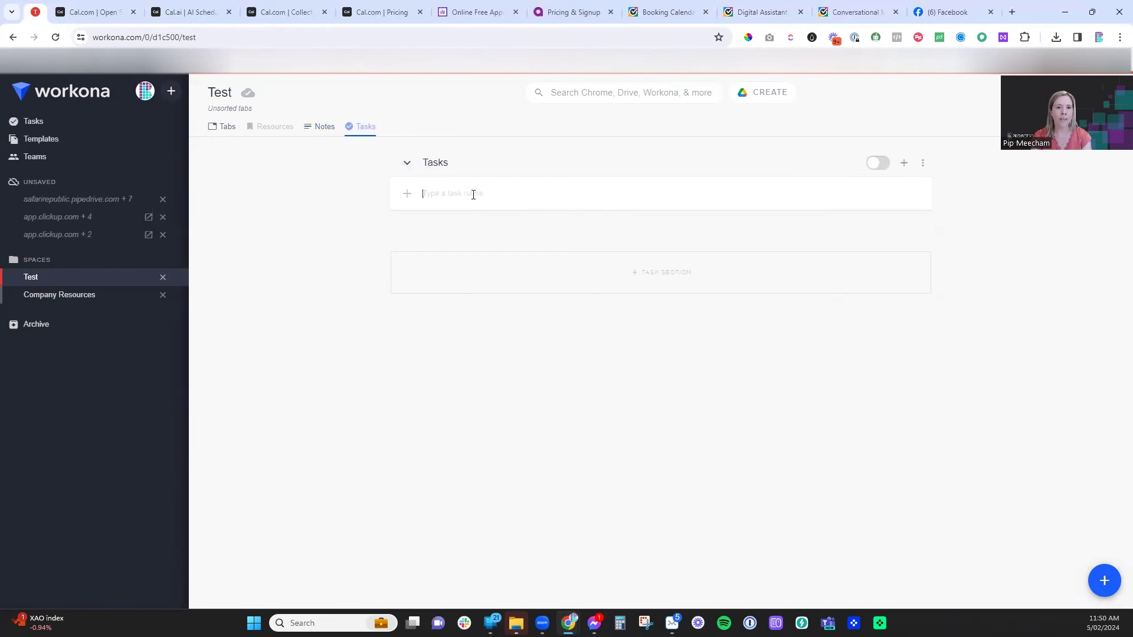
pyautogui.write('Test task')
pyautogui.press('Return')
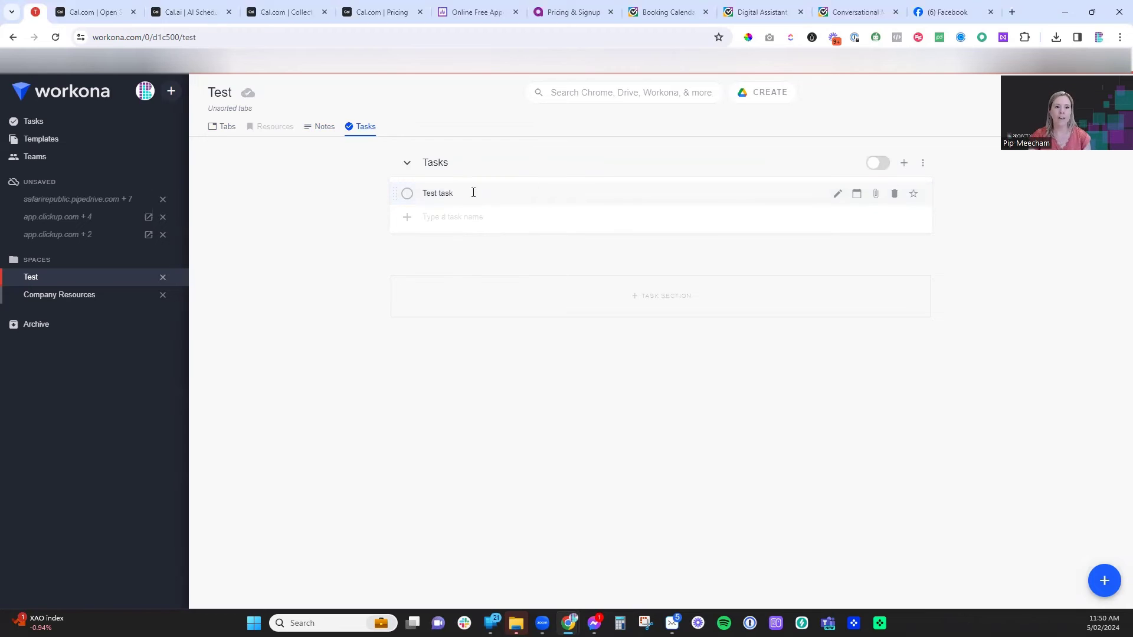
# Set Test task's due date to February 8 and save the details.
pyautogui.click(837, 194)
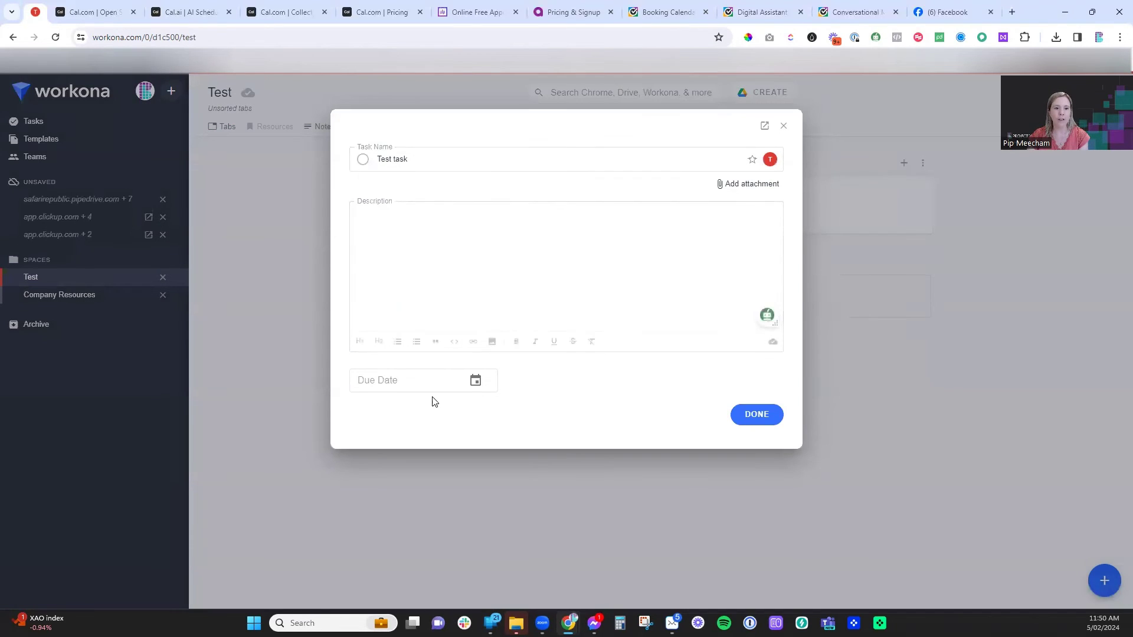
pyautogui.click(425, 383)
pyautogui.click(475, 392)
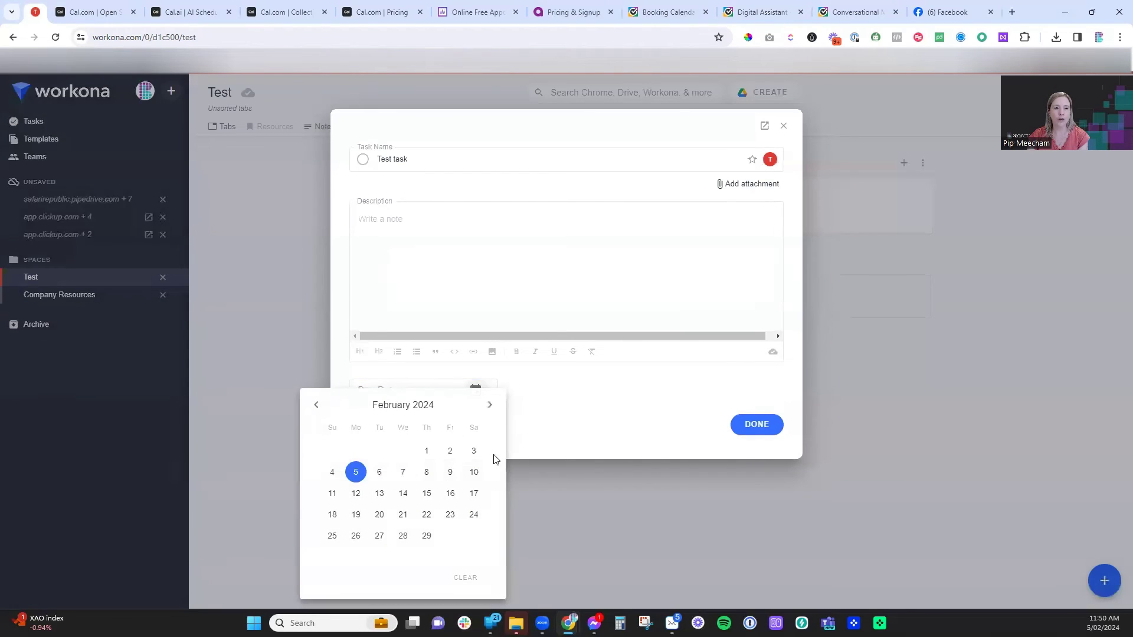
pyautogui.click(427, 472)
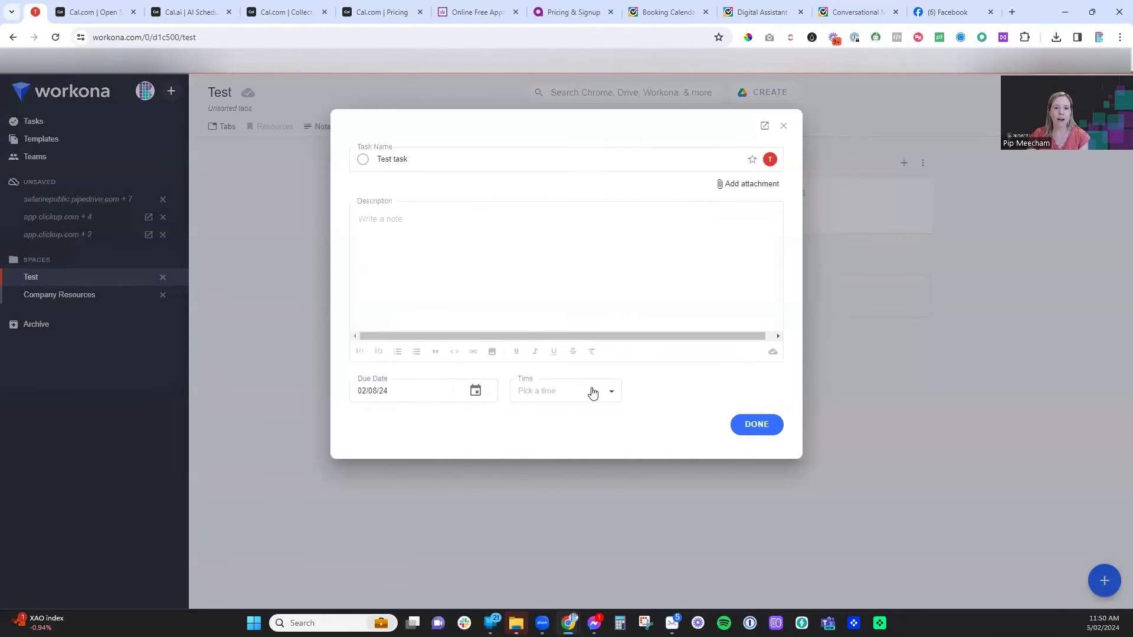
pyautogui.click(741, 429)
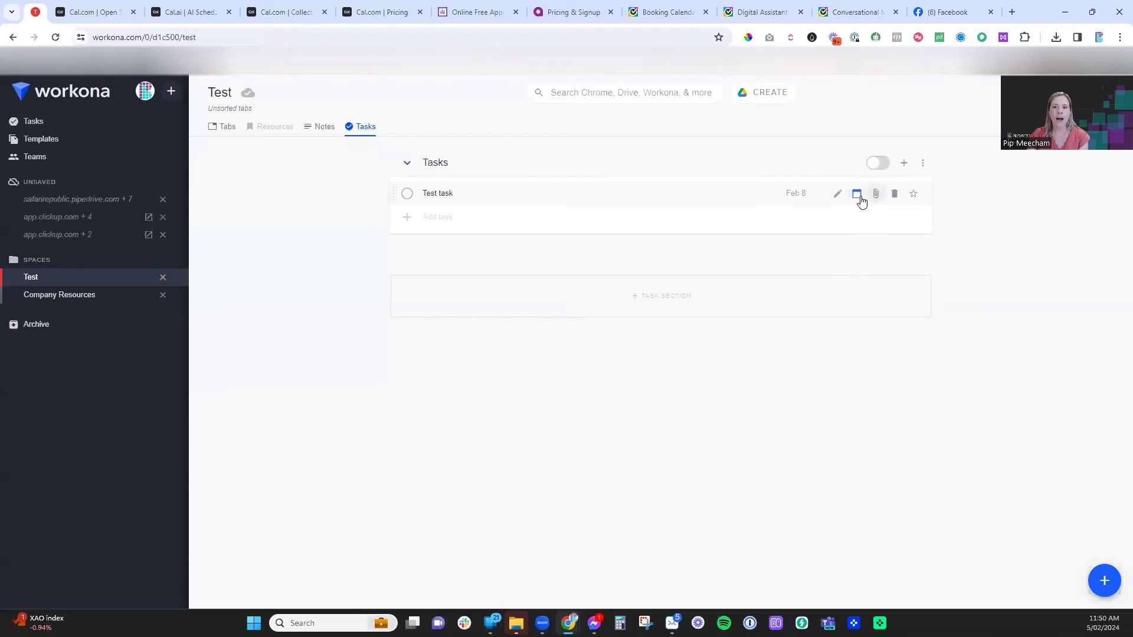
# Star Test task, view it in My Tasks, dismiss the extension banner, and return to the space.
pyautogui.click(913, 194)
pyautogui.click(33, 121)
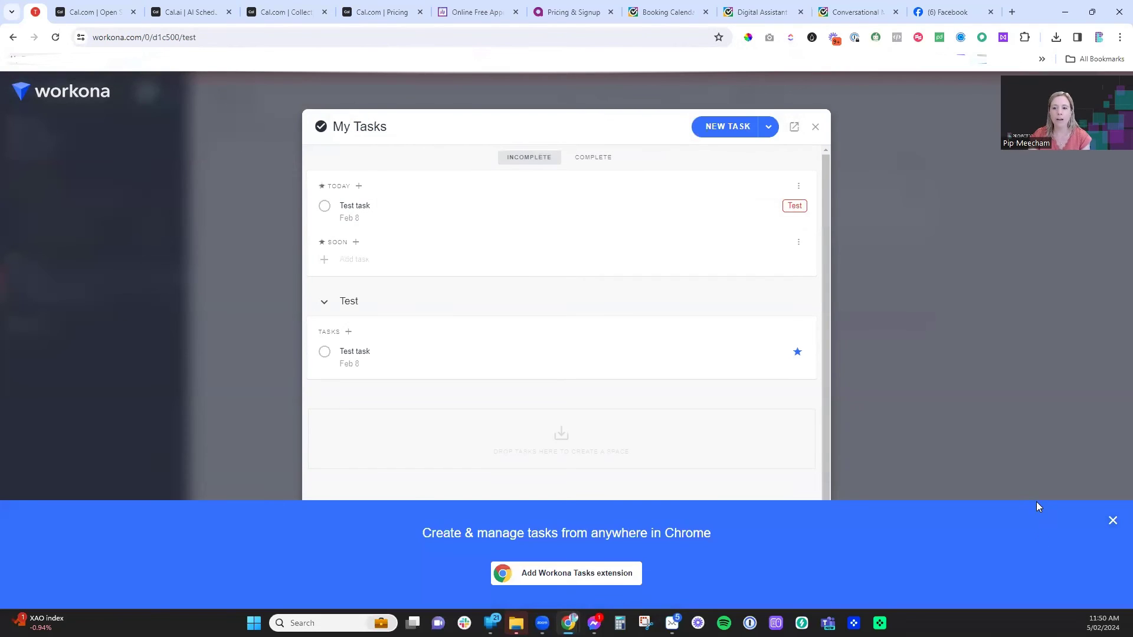
pyautogui.click(1112, 521)
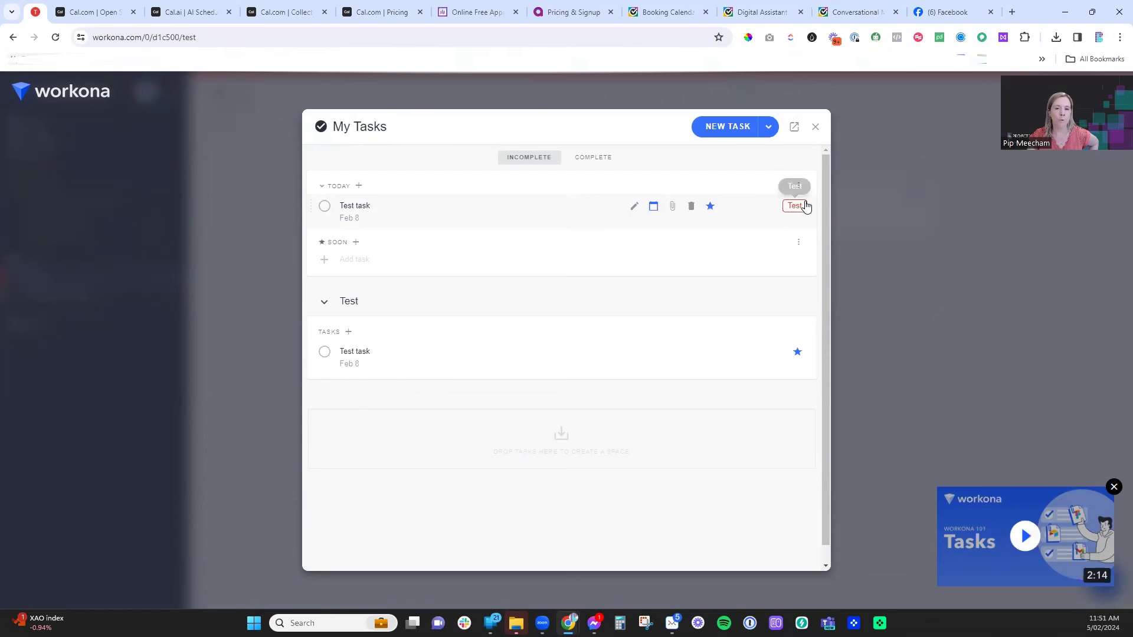
pyautogui.click(816, 126)
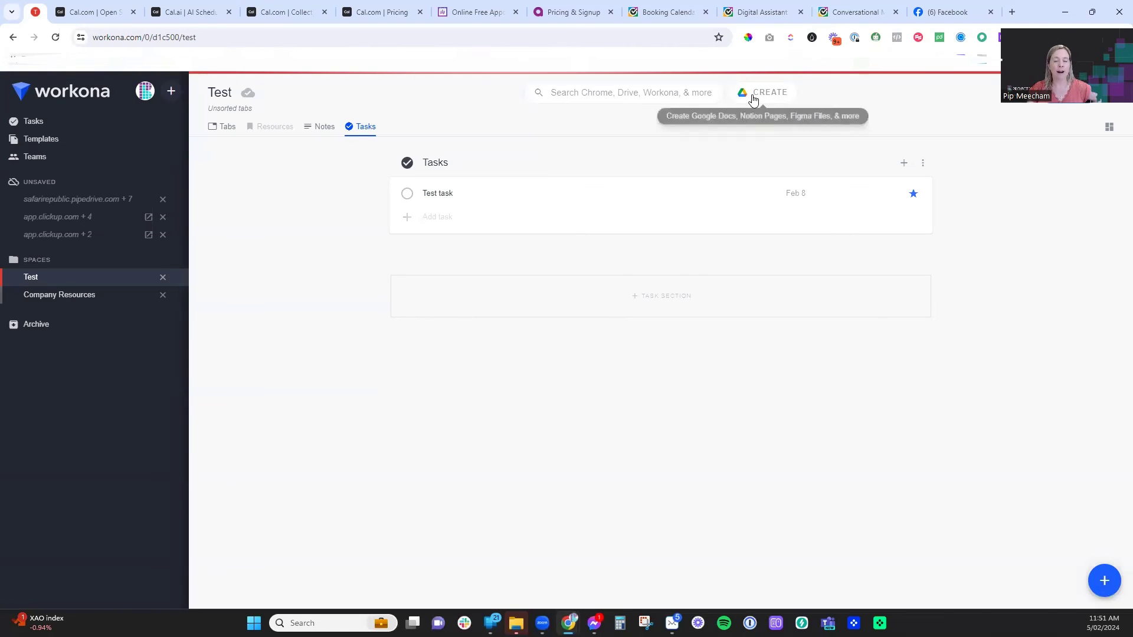
pyautogui.click(602, 93)
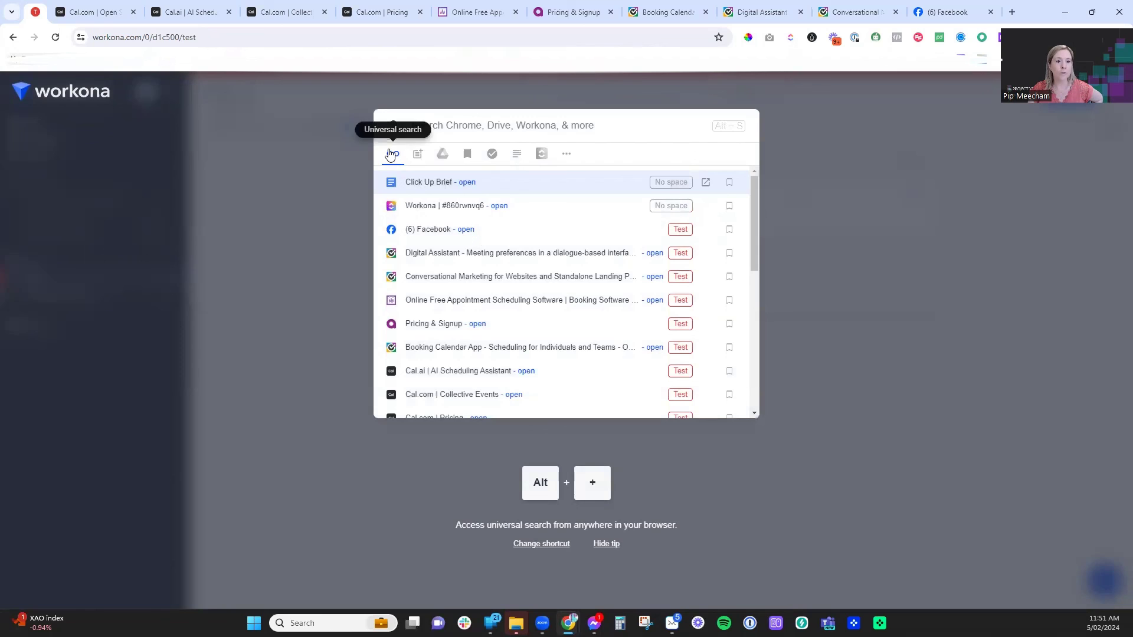
pyautogui.scroll(-1, 616, 283)
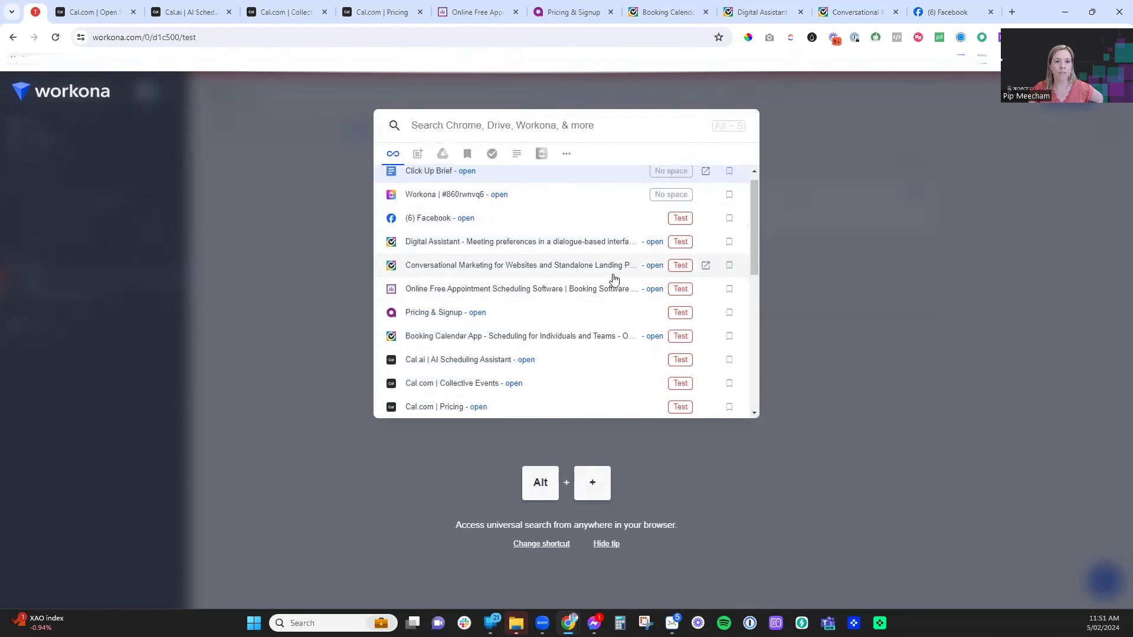
pyautogui.scroll(-5, 615, 280)
pyautogui.scroll(6, 614, 279)
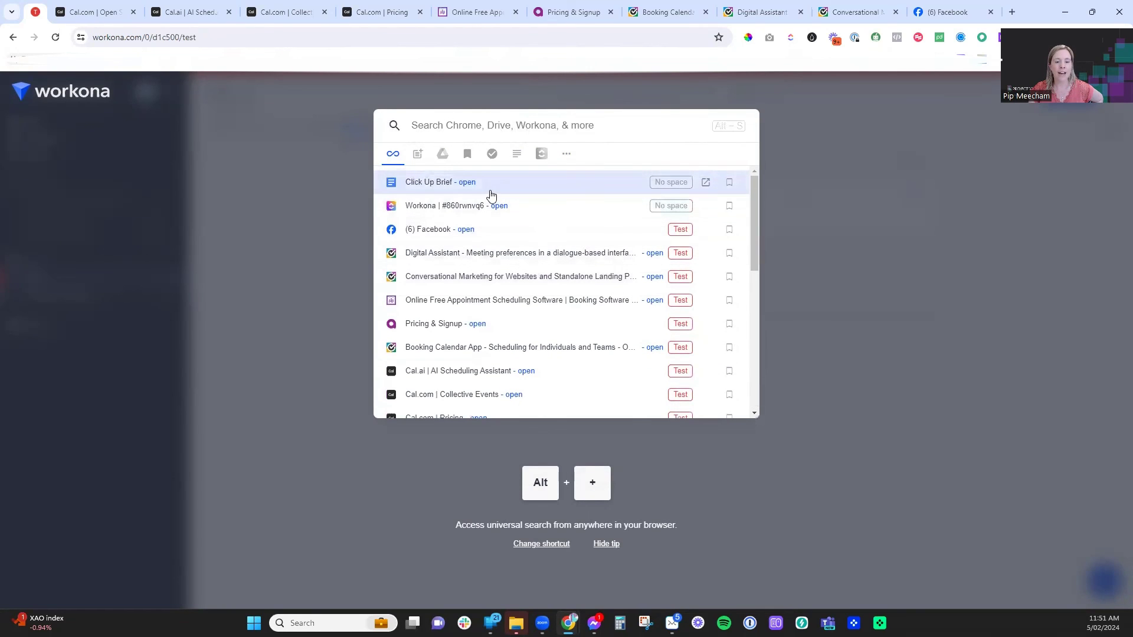
pyautogui.click(537, 162)
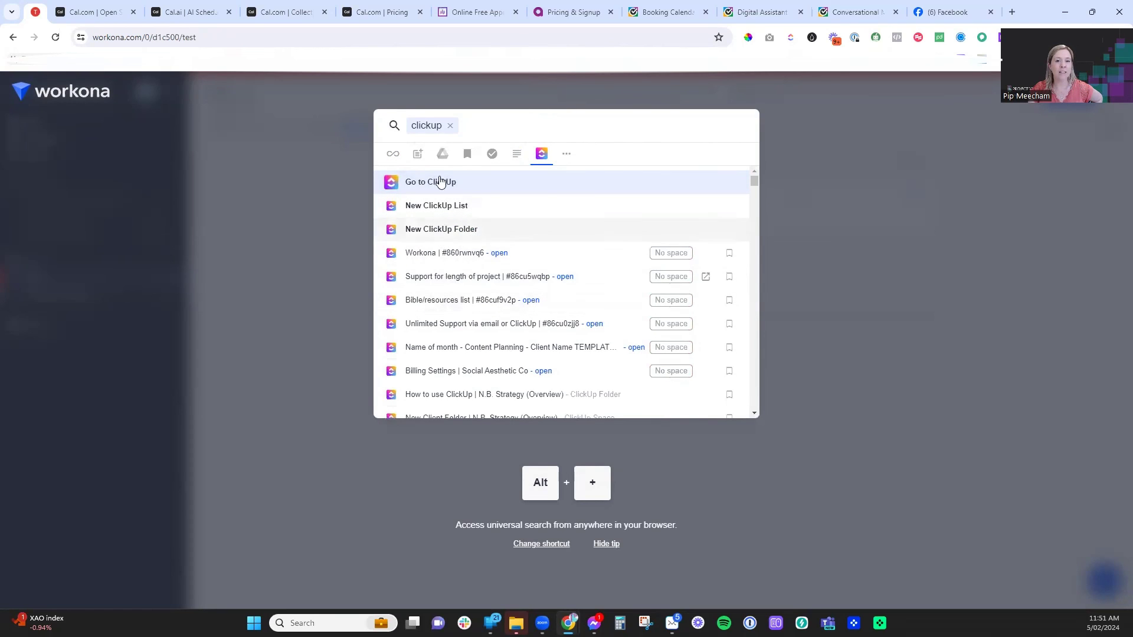
pyautogui.scroll(-5, 488, 255)
pyautogui.scroll(3, 489, 255)
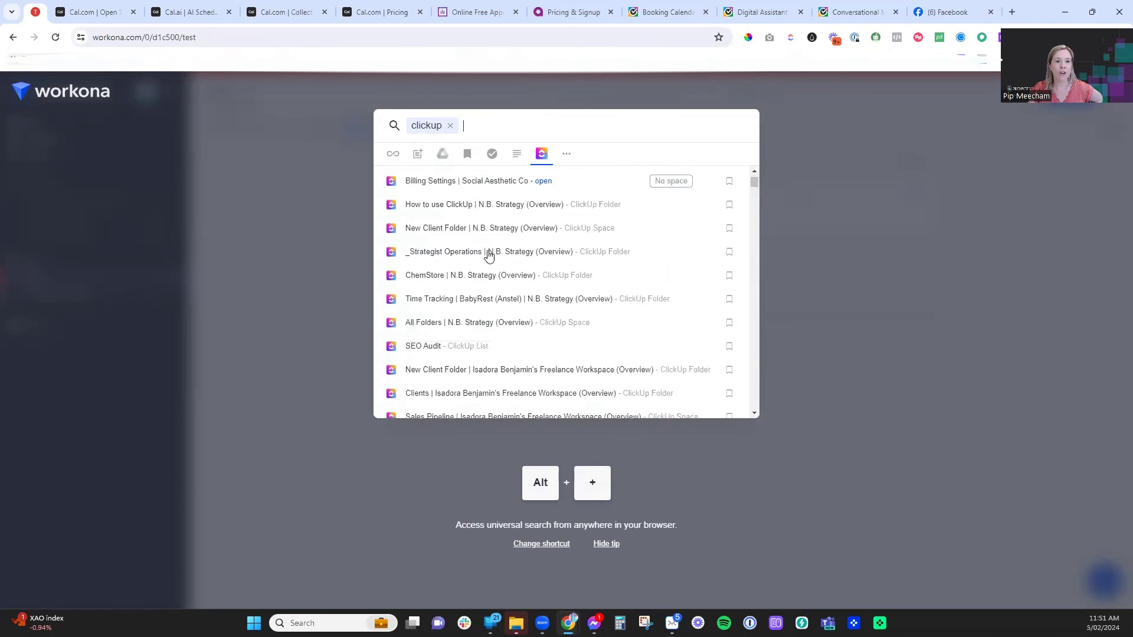
pyautogui.scroll(3, 488, 255)
pyautogui.click(851, 195)
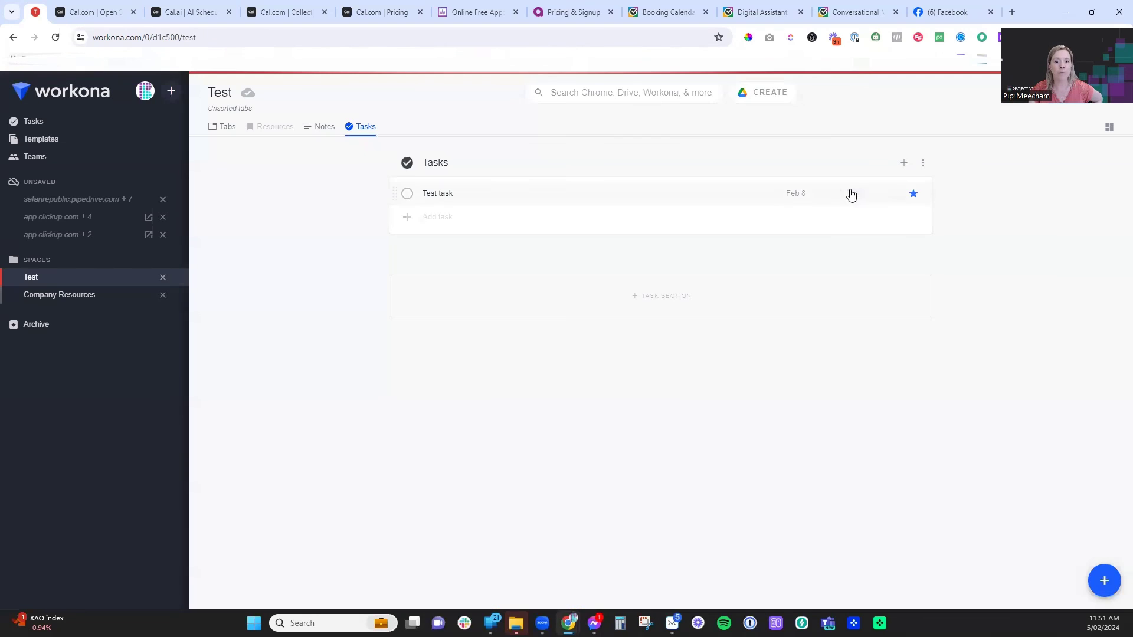